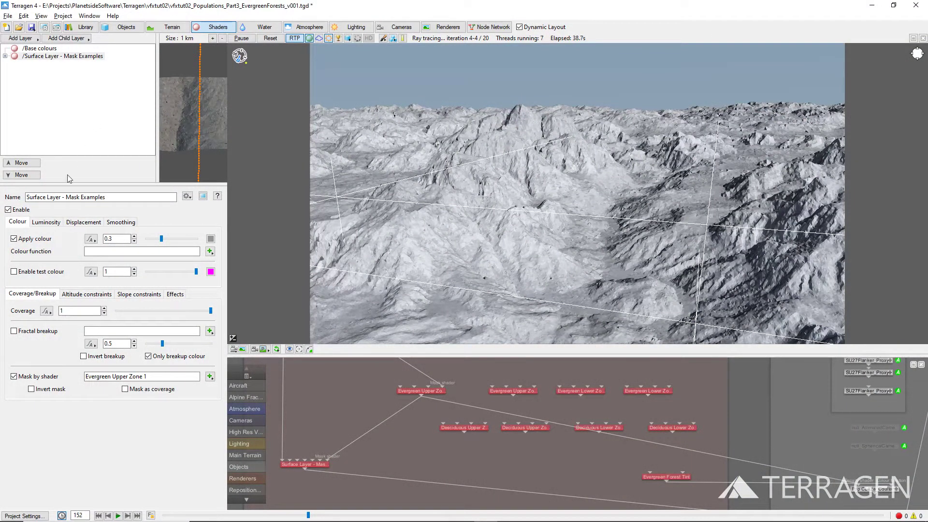
Turn on the magenta test colour for the Evergreen Upper Zone 1 mask, then go to the Objects page
left_click(14, 272)
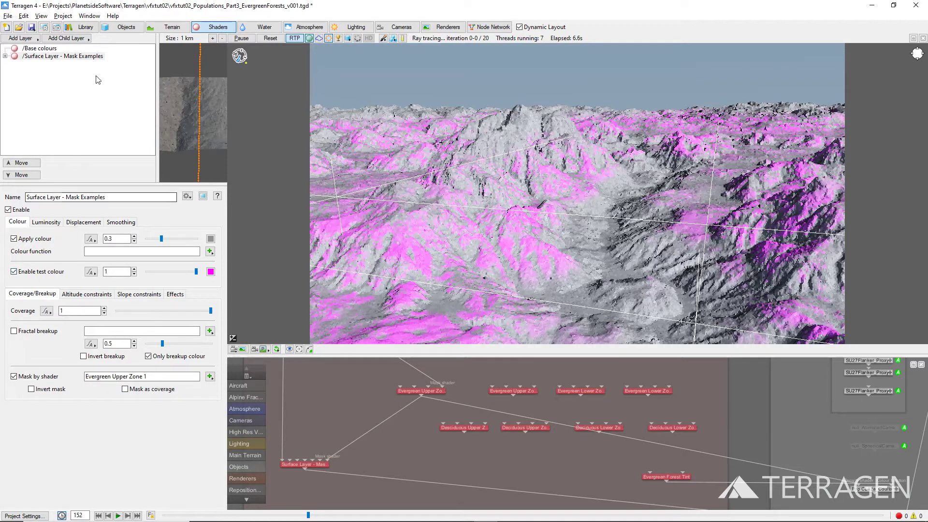
left_click(126, 28)
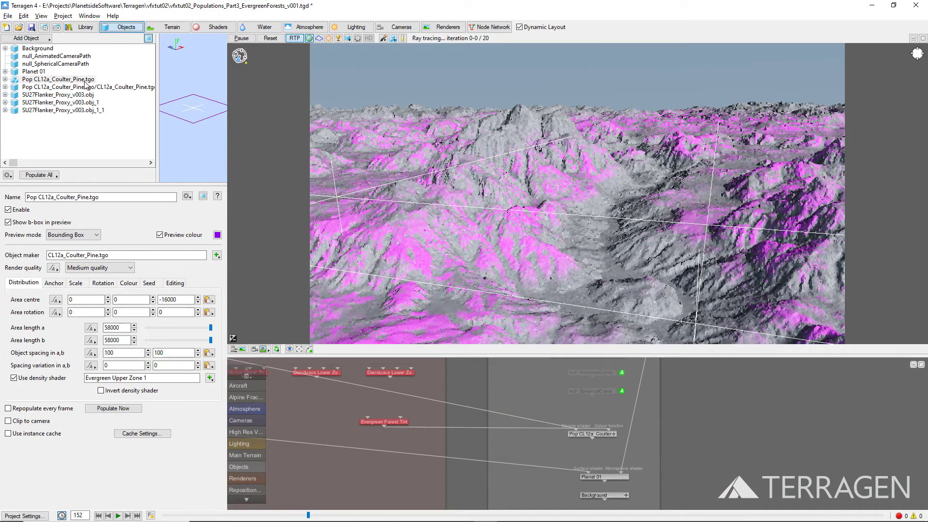
On Pop CL12a_Coulter_Pine.tgo, set object spacing to 10, 15 and spacing variation to 30, 30
left_click(87, 80)
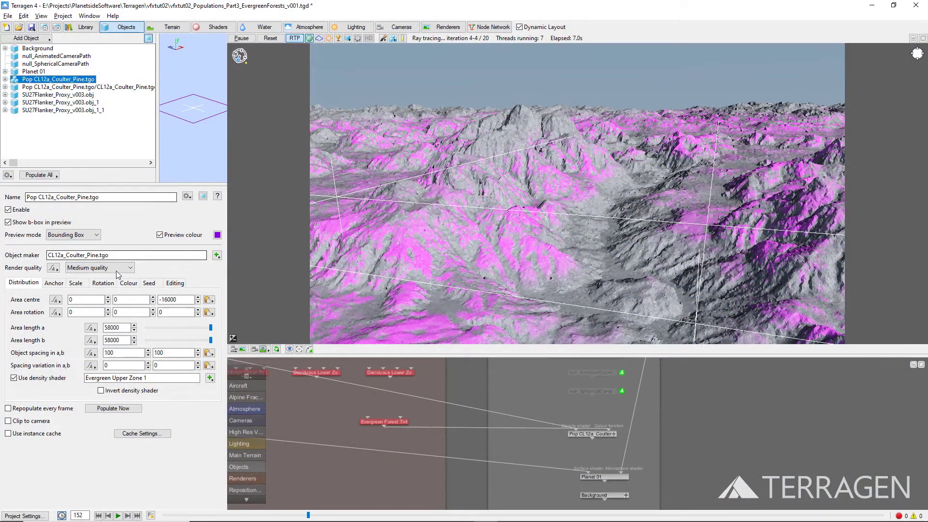
double_click(123, 353)
type("10")
key("Tab")
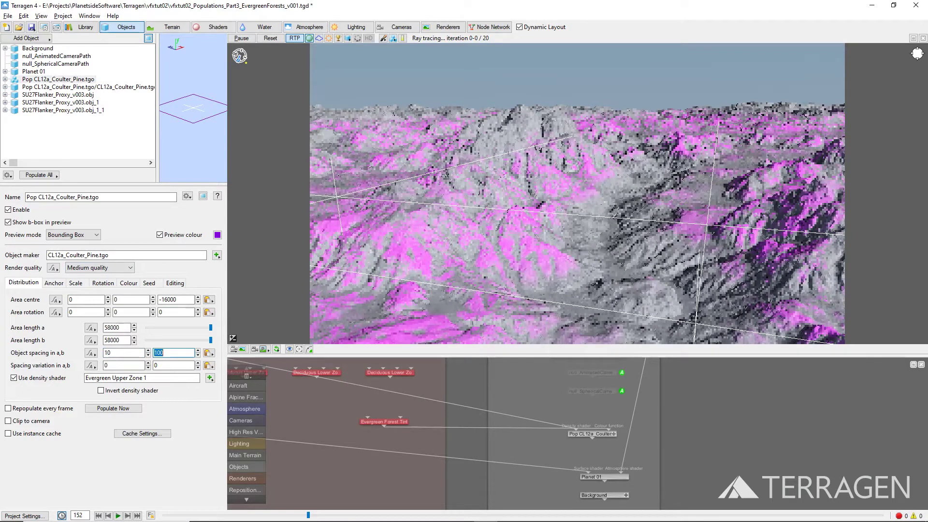
type("15")
key("Tab")
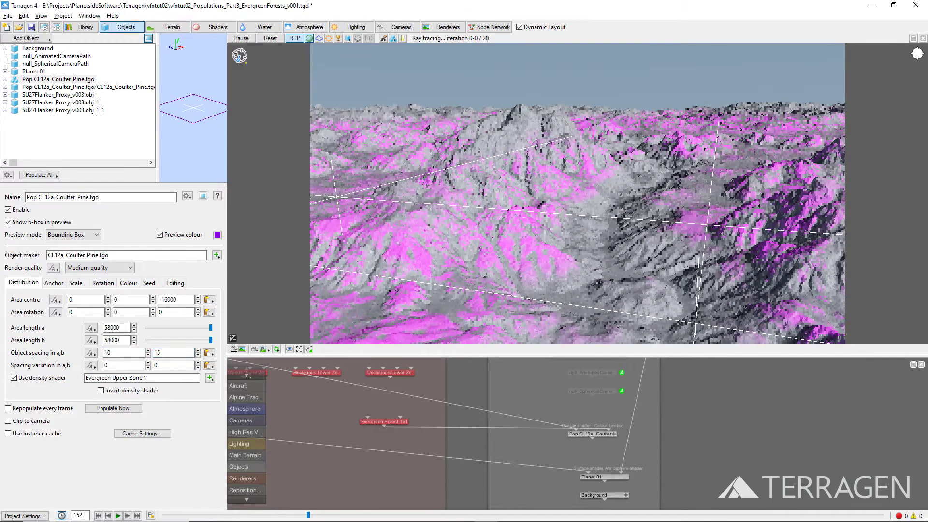
double_click(121, 366)
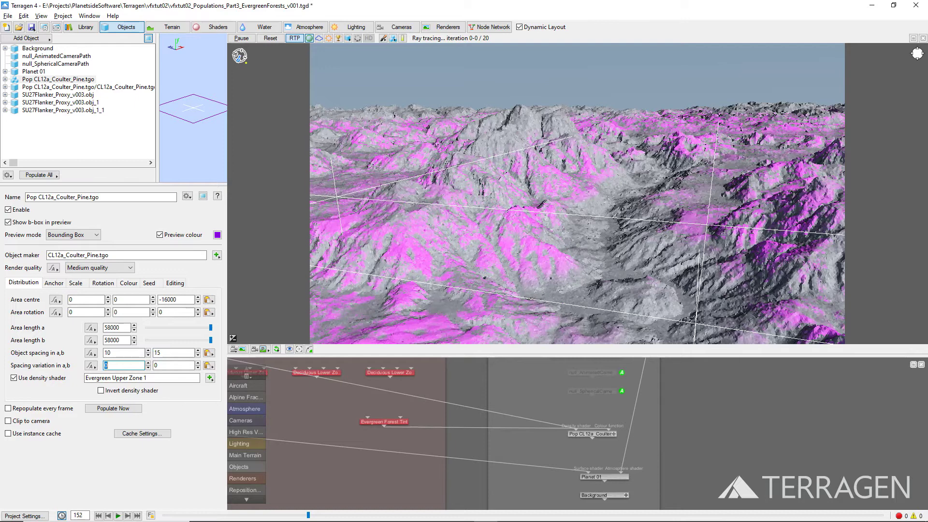
type("30")
key("Tab")
type("30")
key("Tab")
Give the Coulter Pine a scale range of .33 to 1.5, then review its Rotation settings
left_click(76, 283)
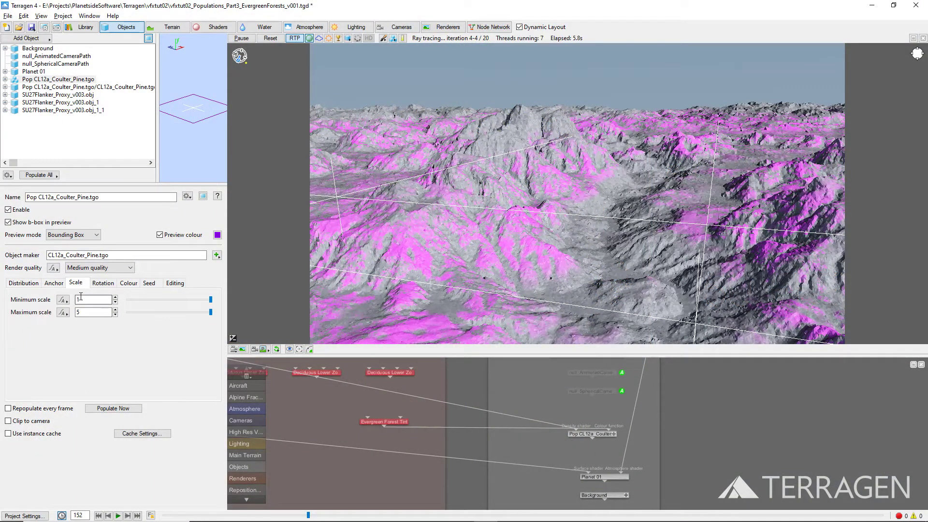
double_click(81, 299)
type(".33")
key("Return")
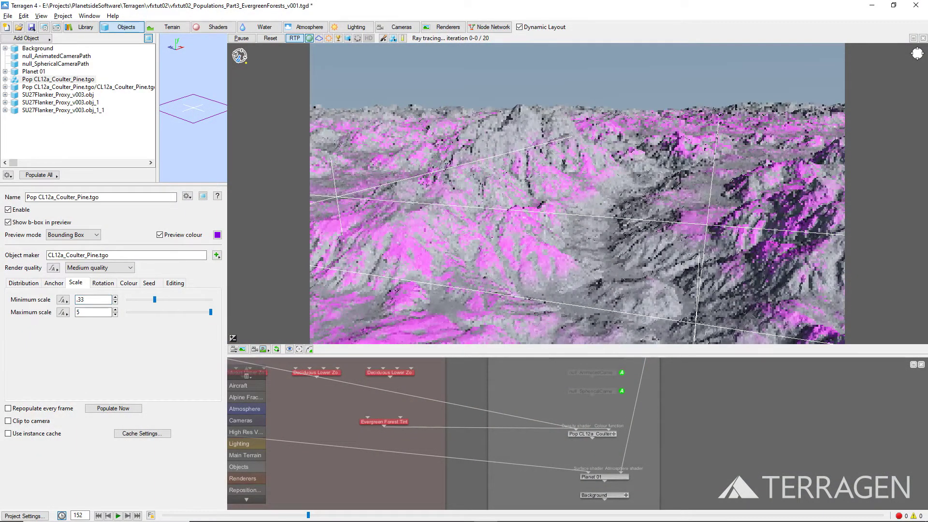
double_click(79, 312)
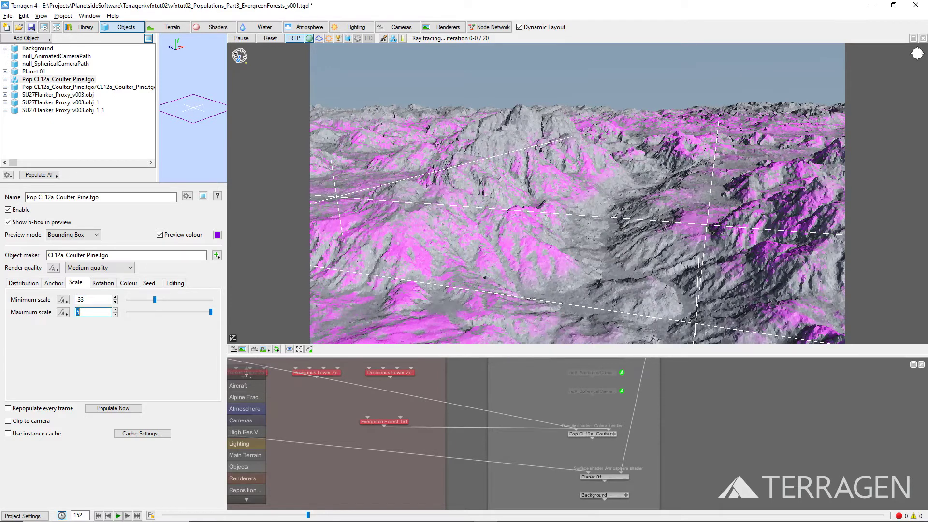
type("1.5")
key("Return")
left_click(103, 283)
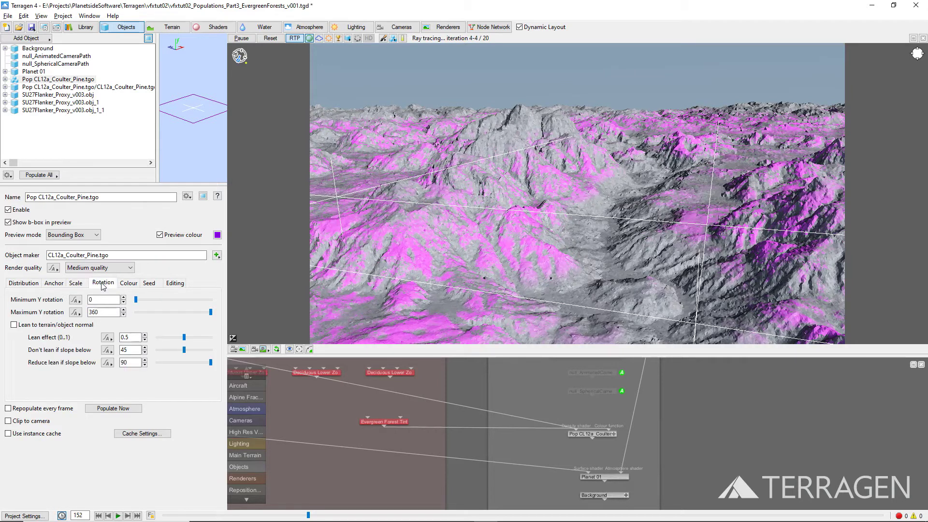
Inspect the Coulter Pine's Evergreen Forest Tint colour, then go back to its Distribution settings
left_click(133, 284)
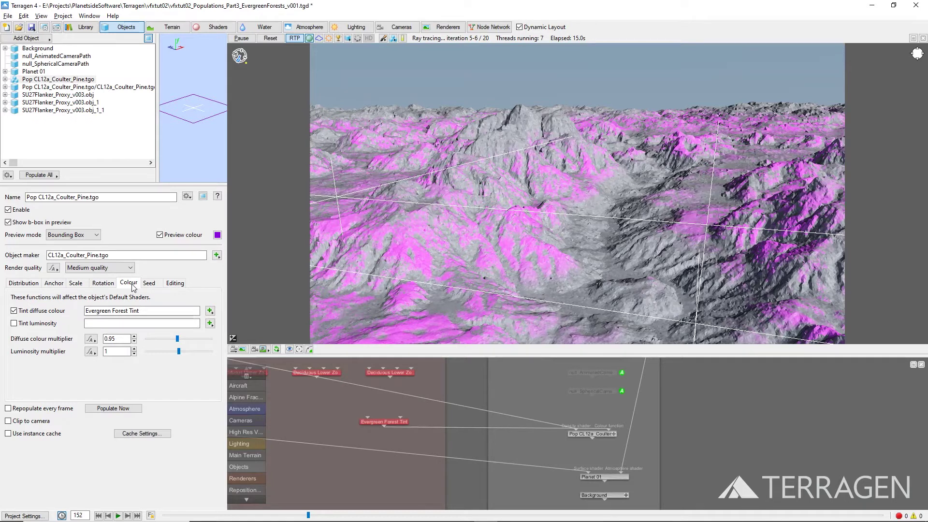
left_click(31, 286)
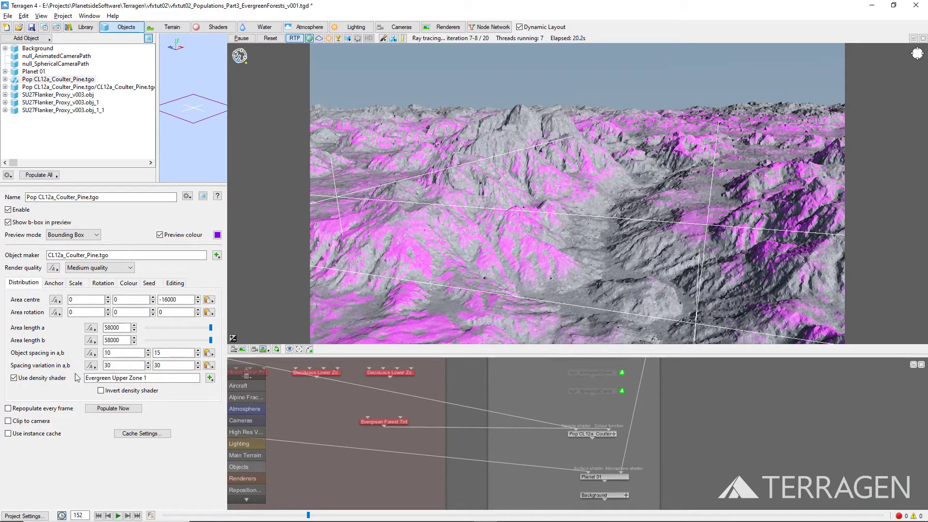
Populate the Coulter Pine trees and check the 1628977 instance count on the Editing tab
left_click(100, 410)
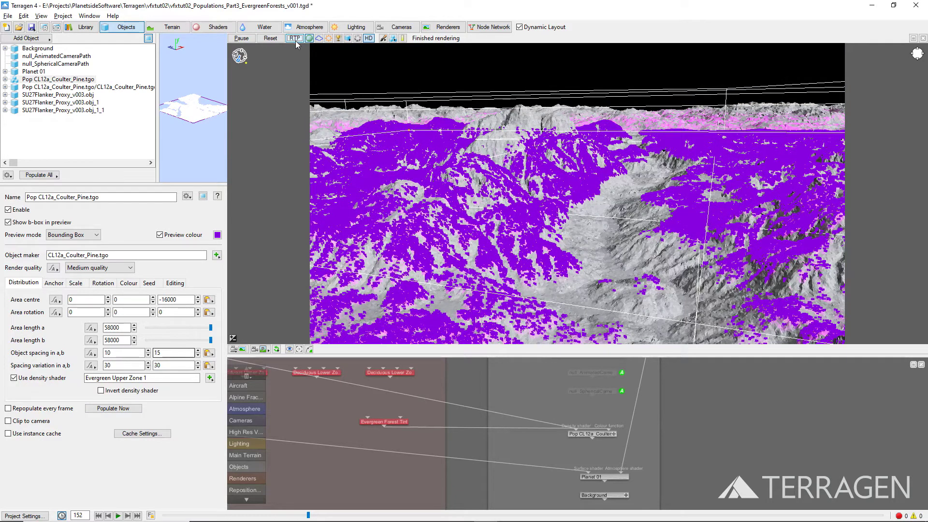
left_click(169, 286)
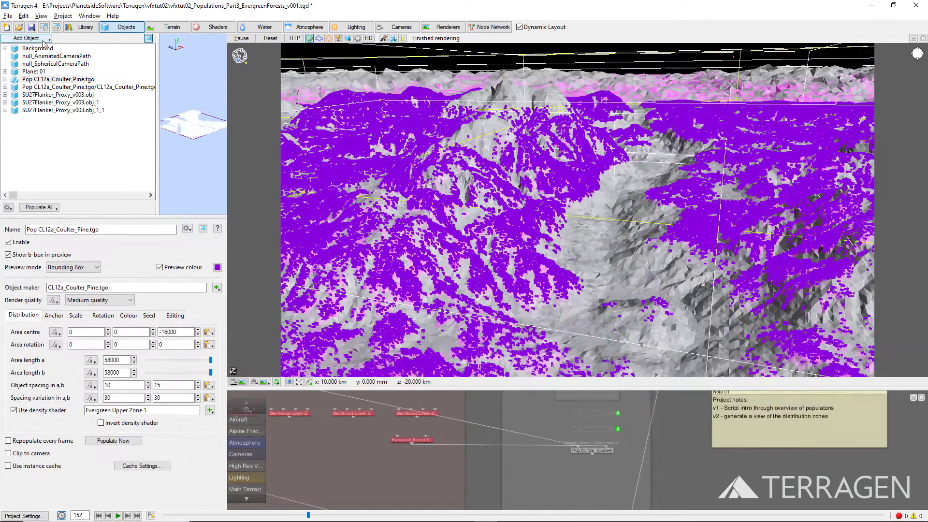
Add a Tgo reader population that loads CL14a_Ponderosa_Pine.tgo
left_click(42, 39)
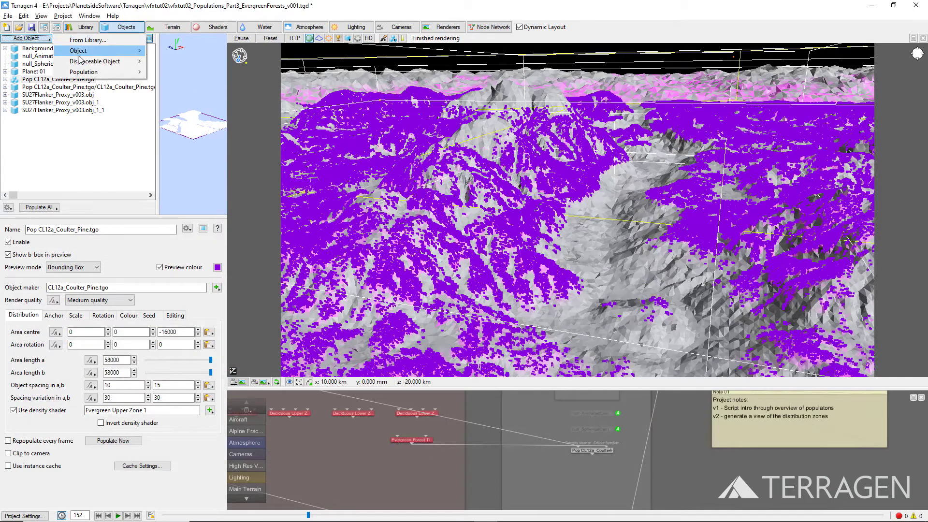
mouse_move(121, 73)
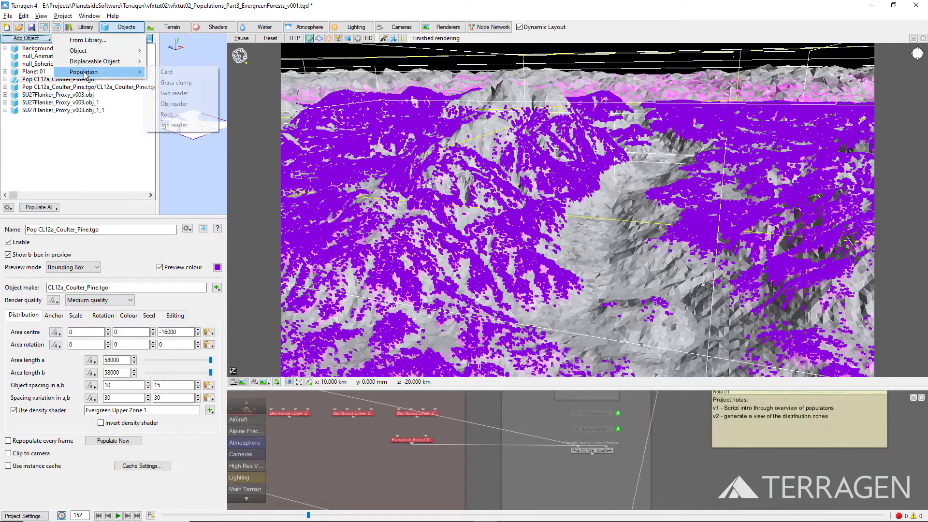
left_click(178, 125)
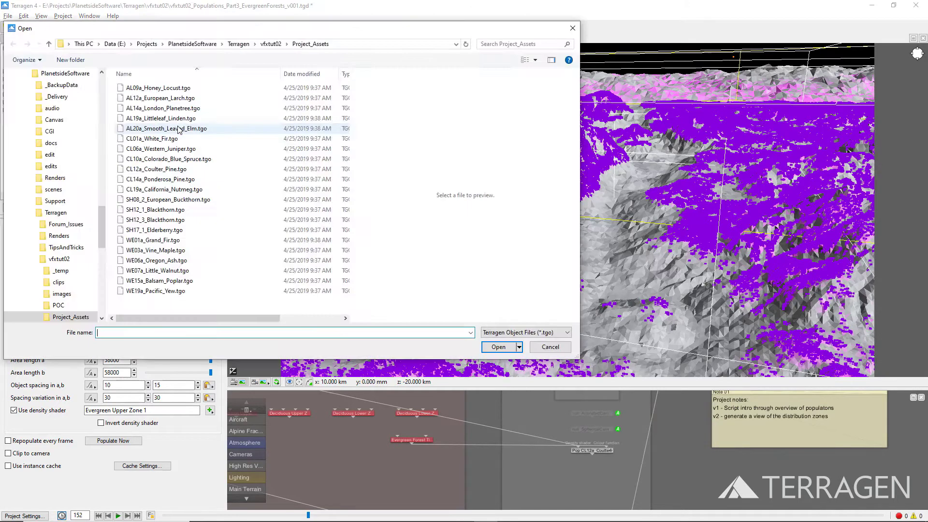
left_click(160, 180)
left_click(499, 347)
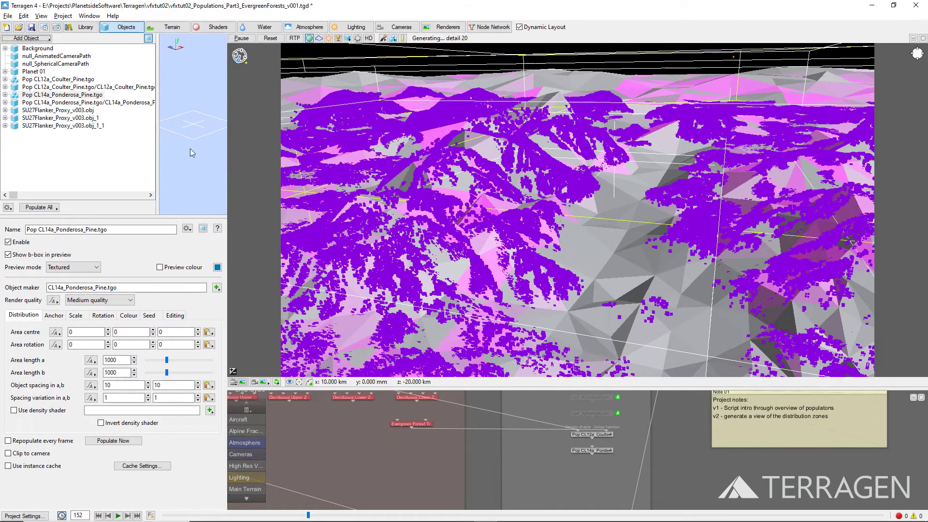
Copy the Coulter Pine's area centre and paste it (0, 0, -16000) into the Ponderosa Pine population
left_click(85, 79)
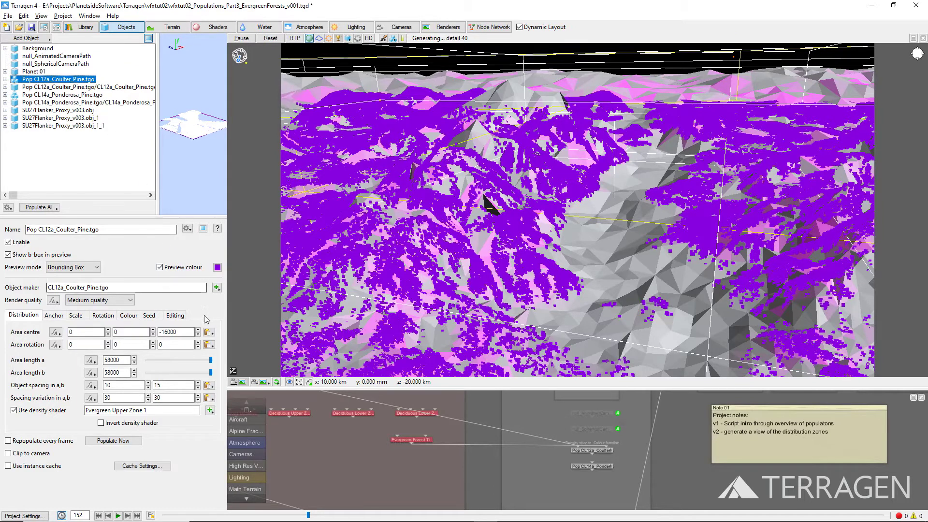
left_click(209, 332)
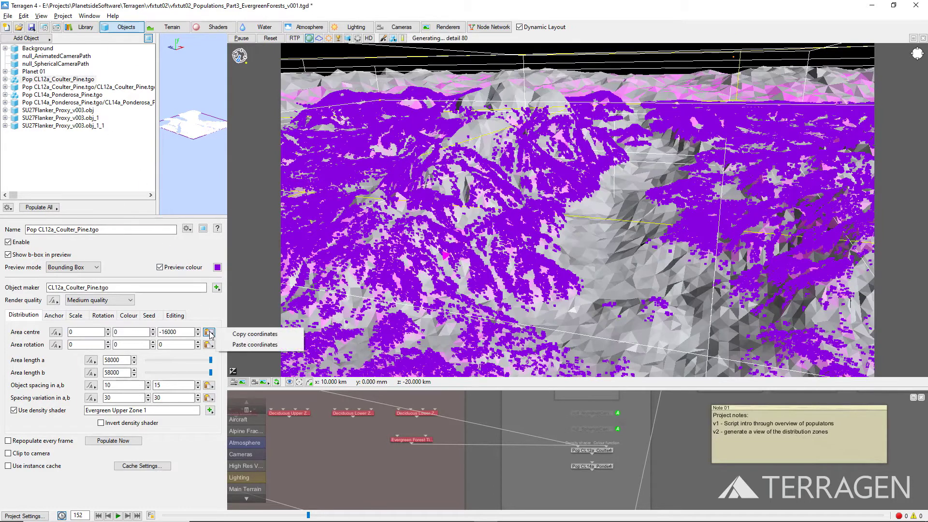
left_click(237, 335)
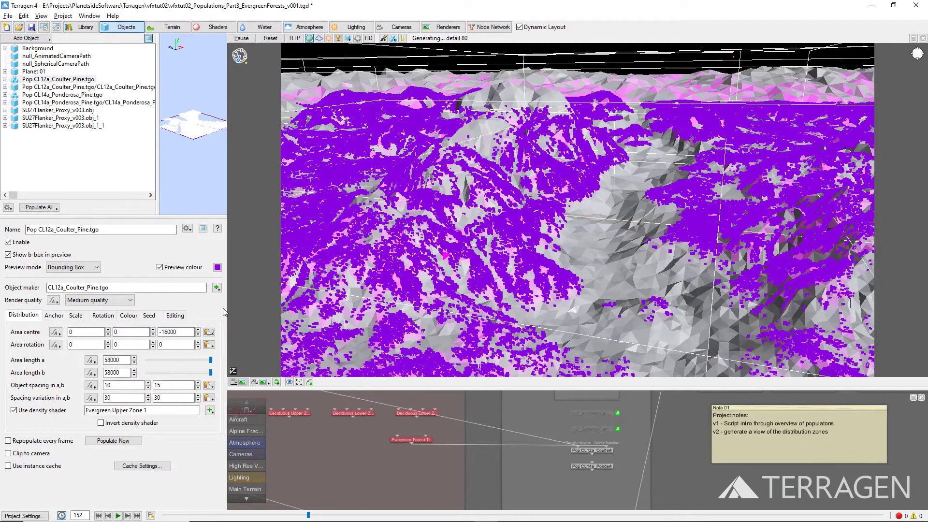
left_click(97, 95)
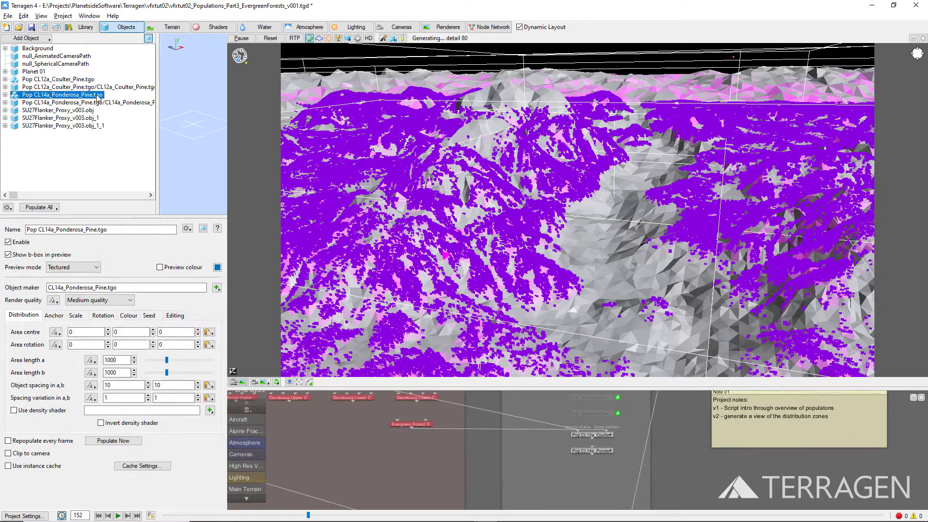
left_click(208, 332)
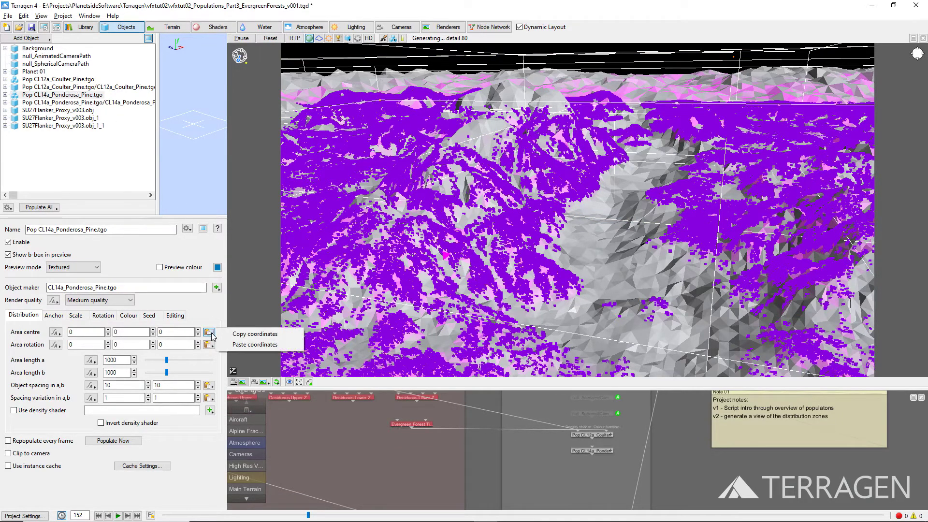
left_click(243, 343)
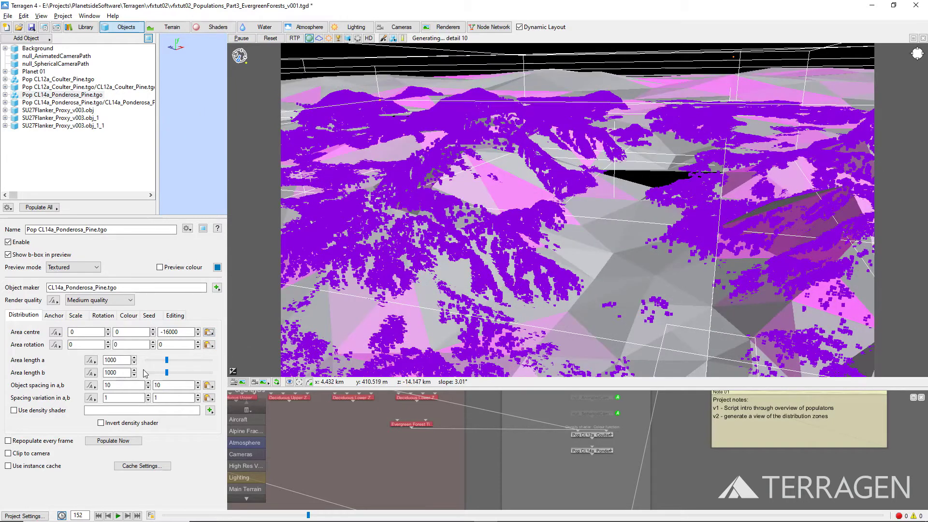
Set the Ponderosa Pine area lengths a and b to 58000
left_click_drag(127, 360, 95, 362)
type("58000")
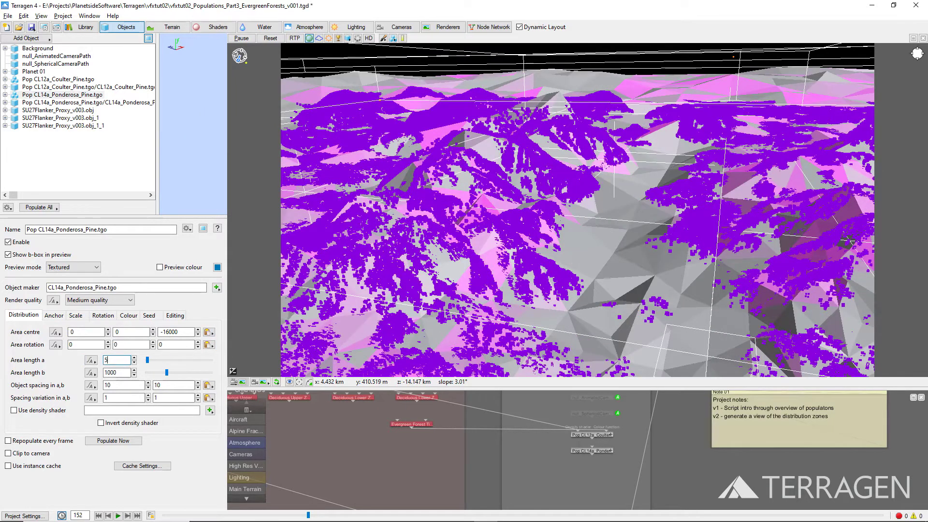
key("Return")
double_click(110, 372)
type("58000")
key("Return")
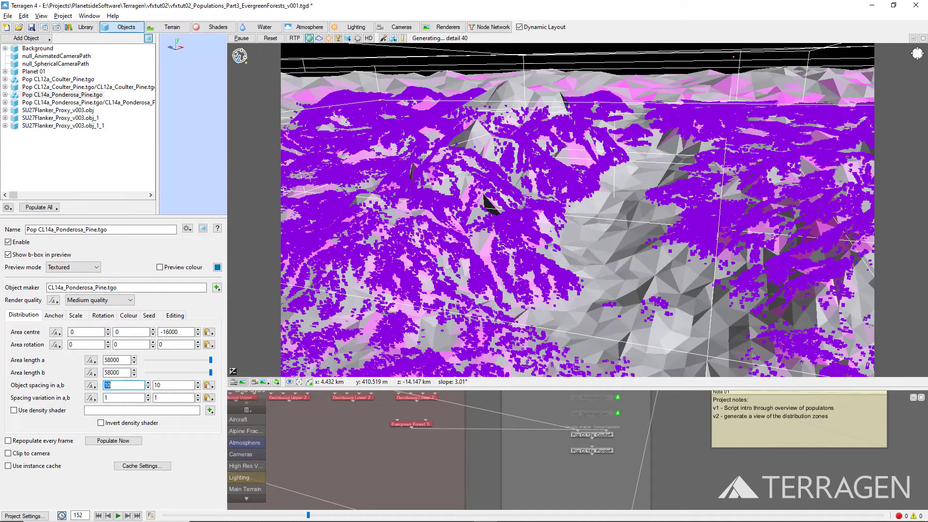
Set object spacing to 18 and 11, and the first spacing variation to 56
key("Tab")
type("18")
key("Tab")
type("11")
key("Return")
key("Tab")
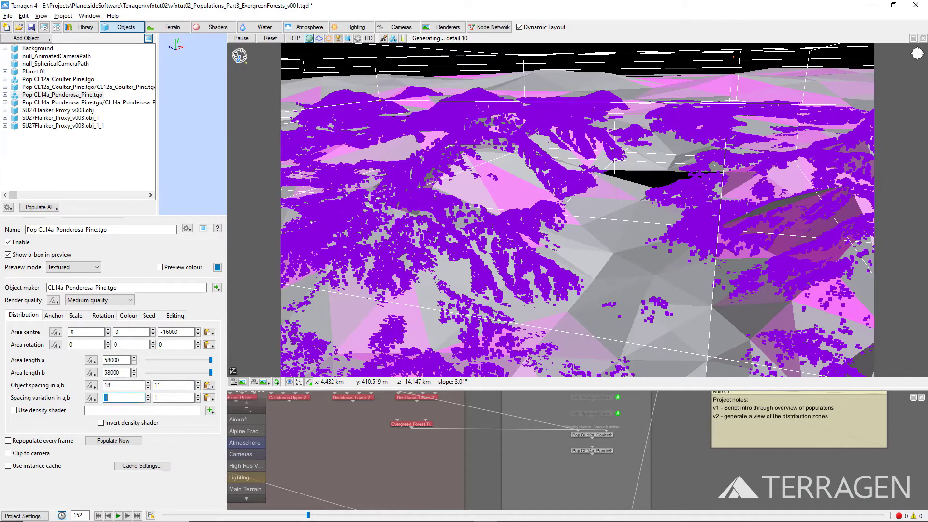
type("56")
key("Tab")
Set the Ponderosa Pine minimum scale to .33 and maximum scale to 1.5
left_click(76, 316)
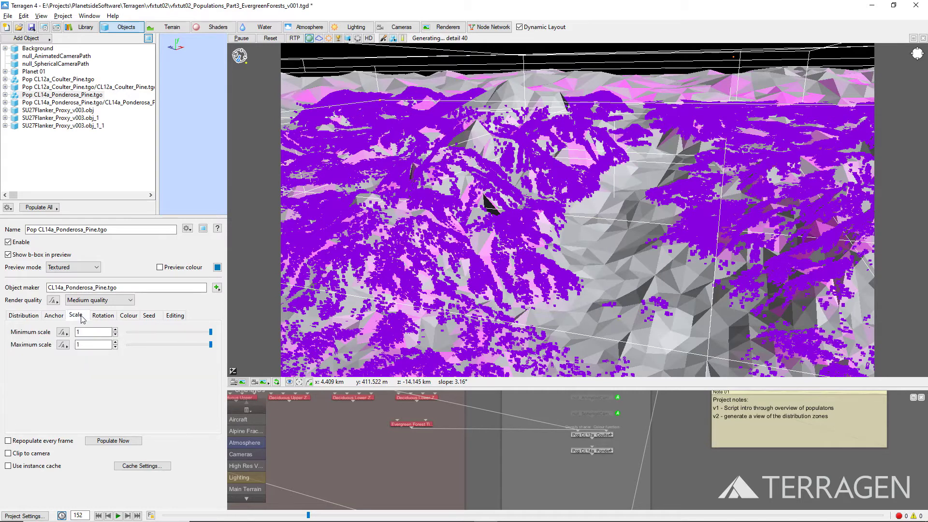
double_click(84, 333)
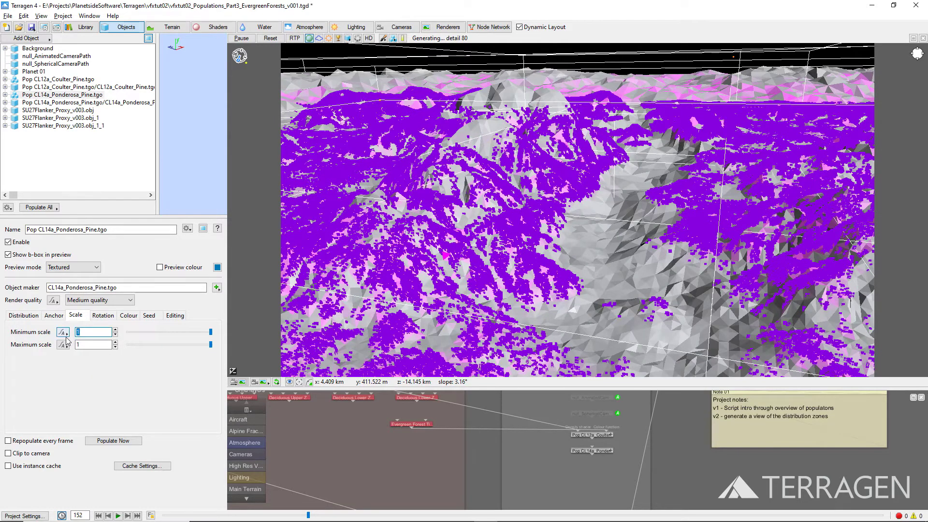
type(".33")
key("Tab")
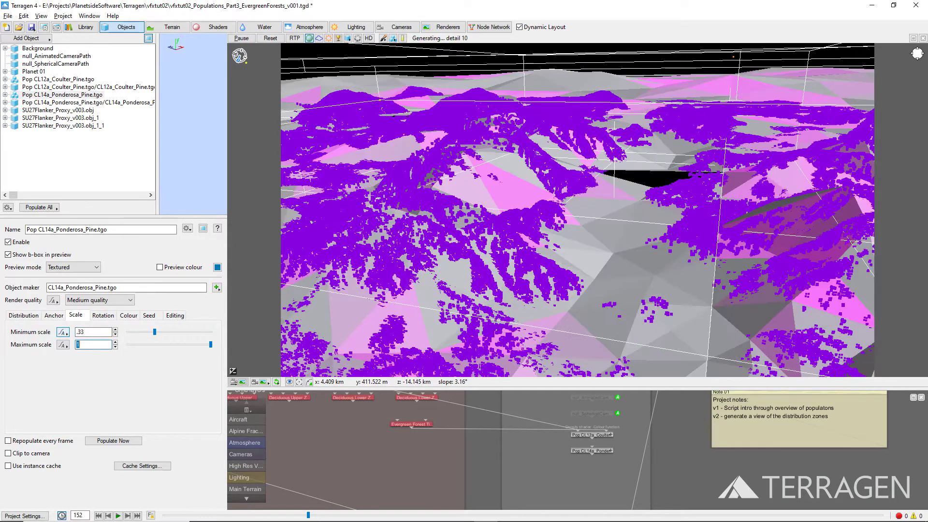
type("1.5")
Assign the Evergreen Forest Tint shader to the population's tint diffuse colour
left_click(128, 315)
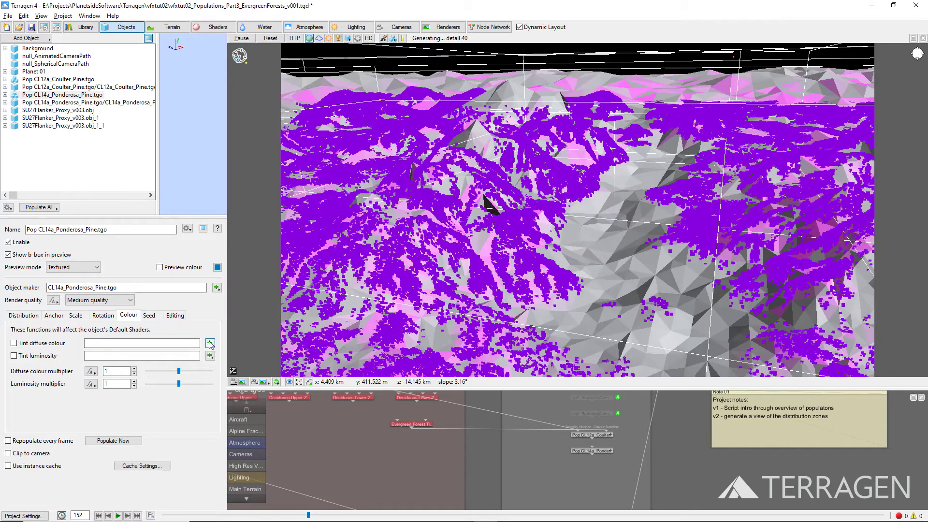
left_click(210, 344)
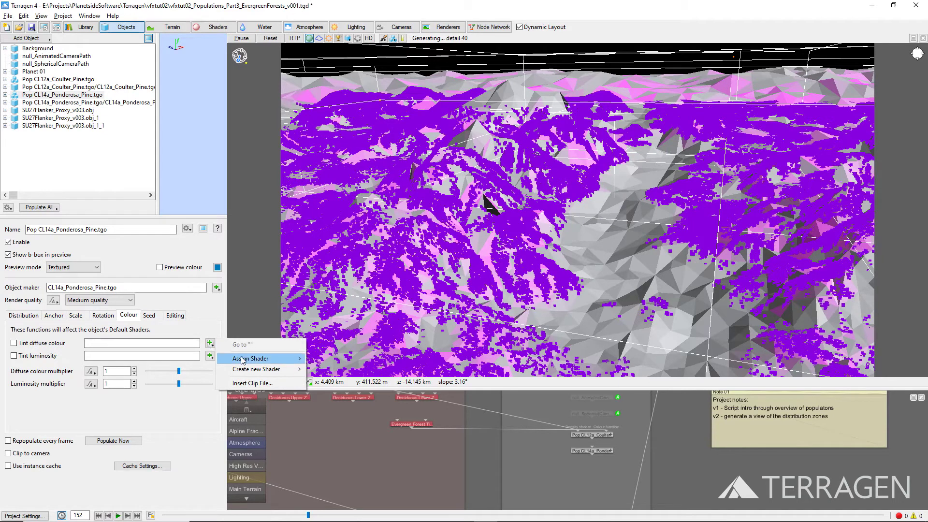
mouse_move(243, 360)
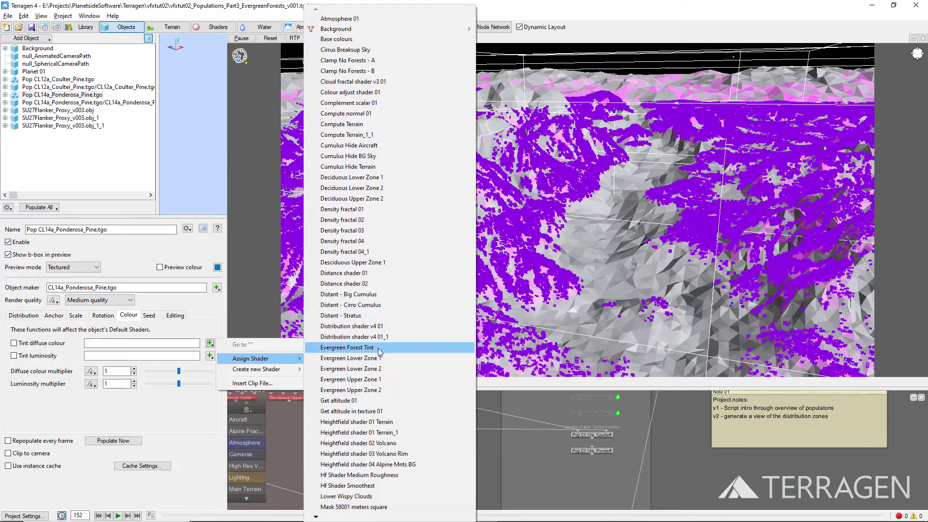
left_click(390, 347)
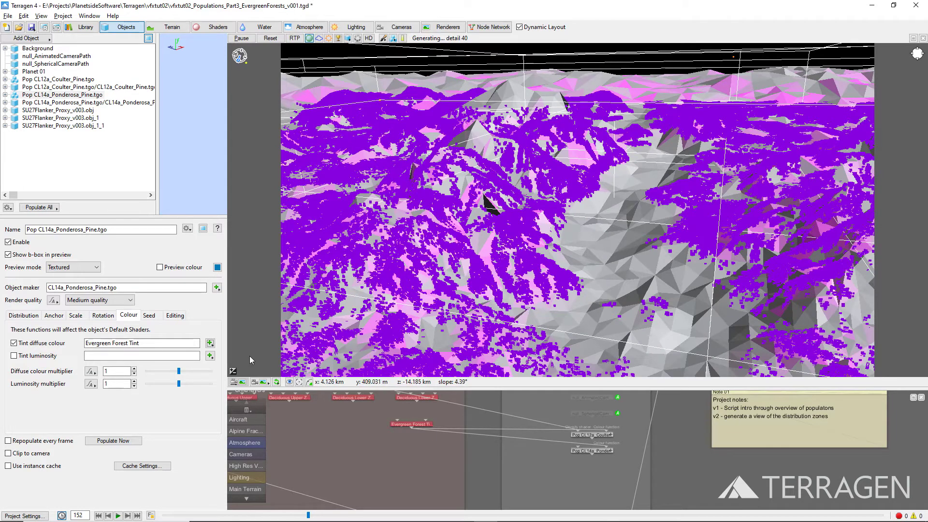
Mask the Ponderosa Pine with Evergreen Upper Zone 1, enable its preview colour, and populate it
left_click(34, 318)
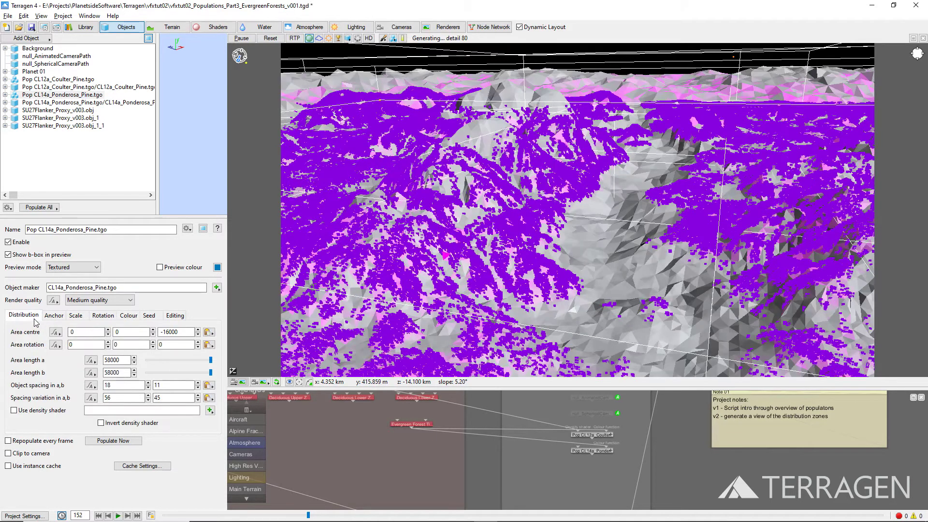
left_click(210, 410)
mouse_move(246, 439)
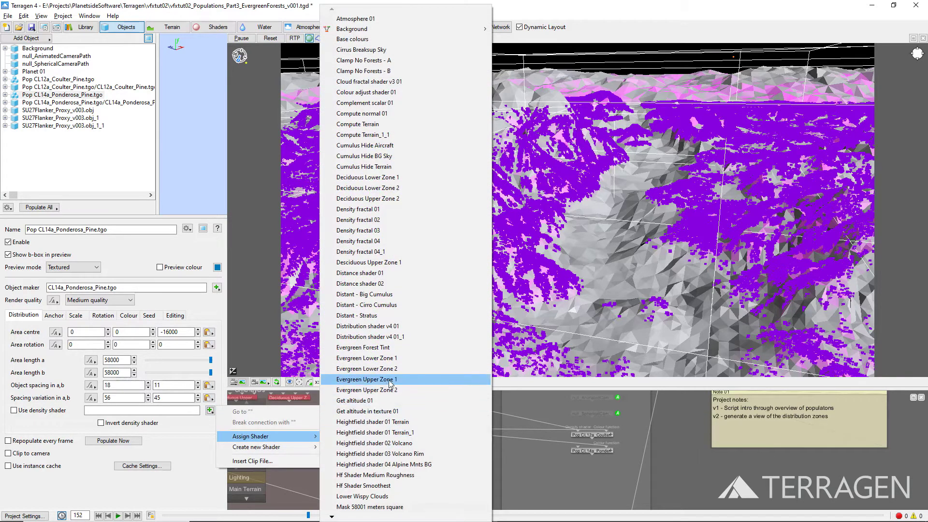
left_click(367, 380)
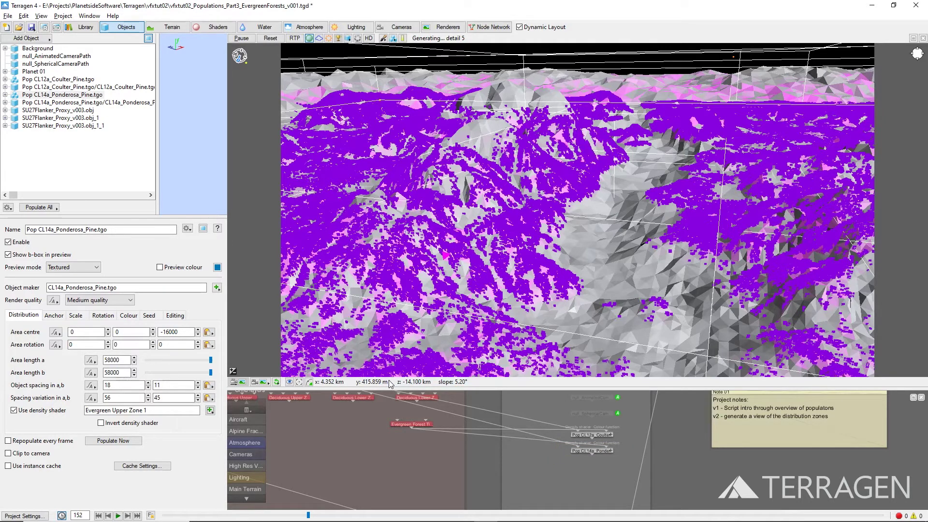
left_click(160, 267)
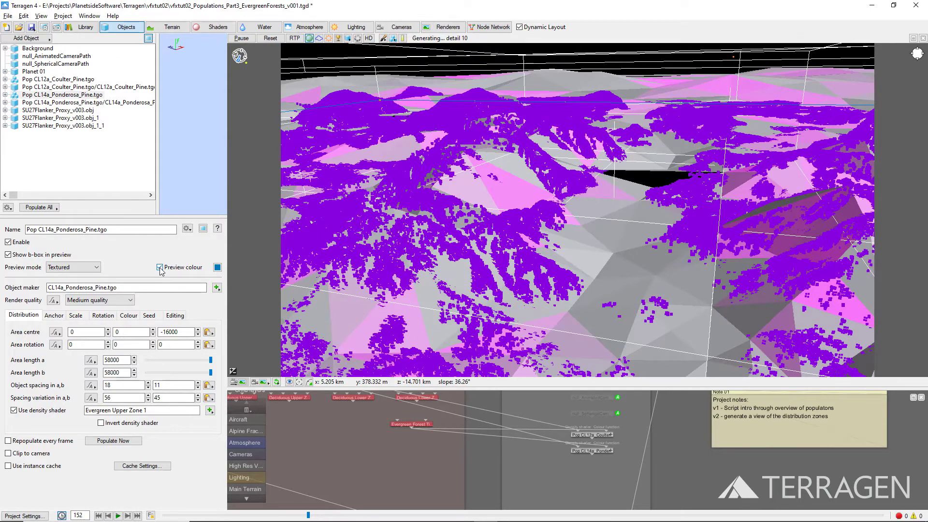
left_click(131, 442)
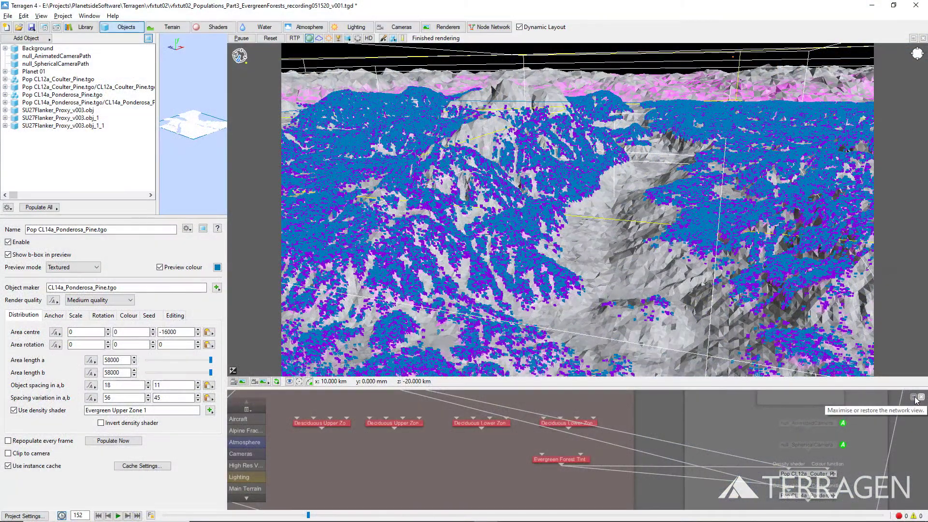
Copy and paste Population Group A, place the copy under Clamp No Forests - B, and open its settings
left_click(915, 397)
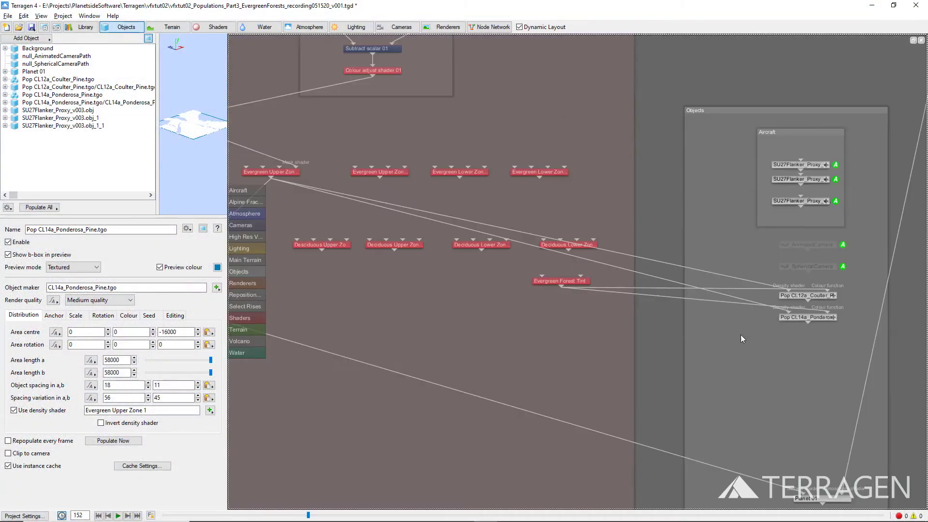
left_click_drag(384, 144, 558, 341)
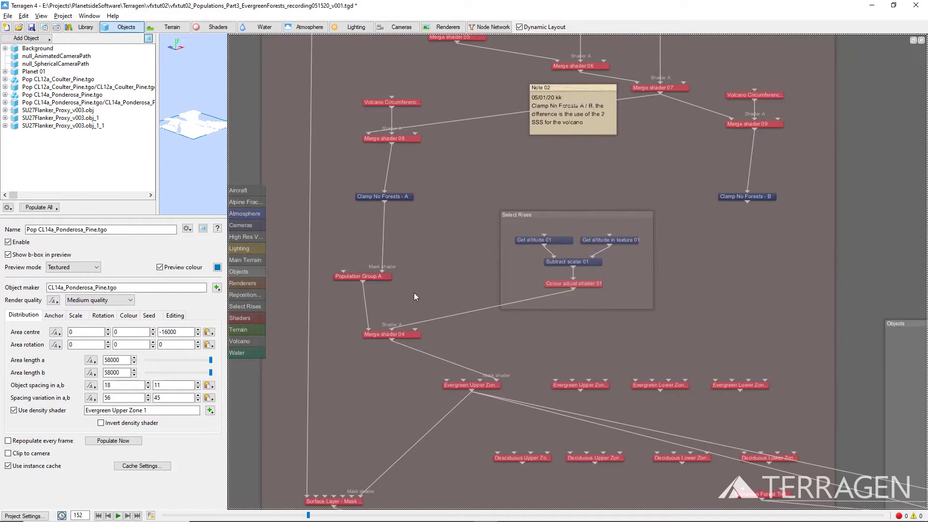
key("ctrl+c")
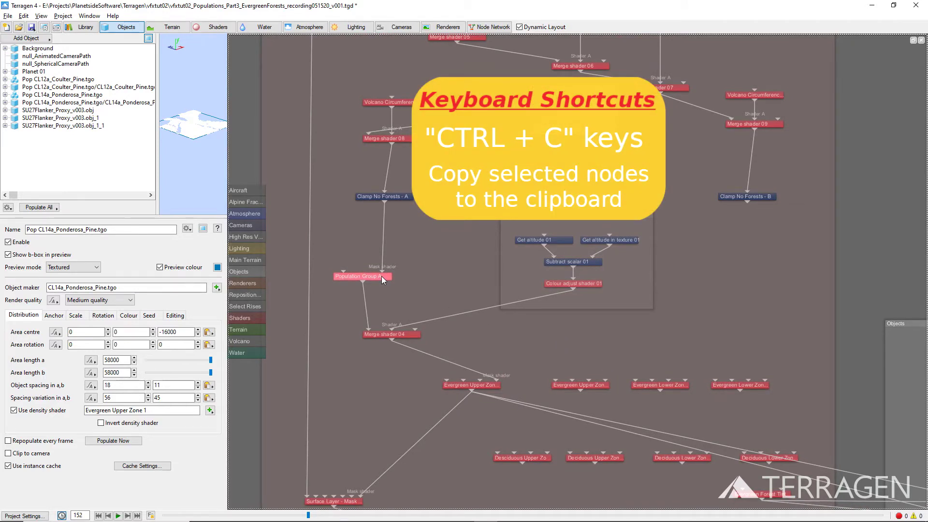
key("ctrl+v")
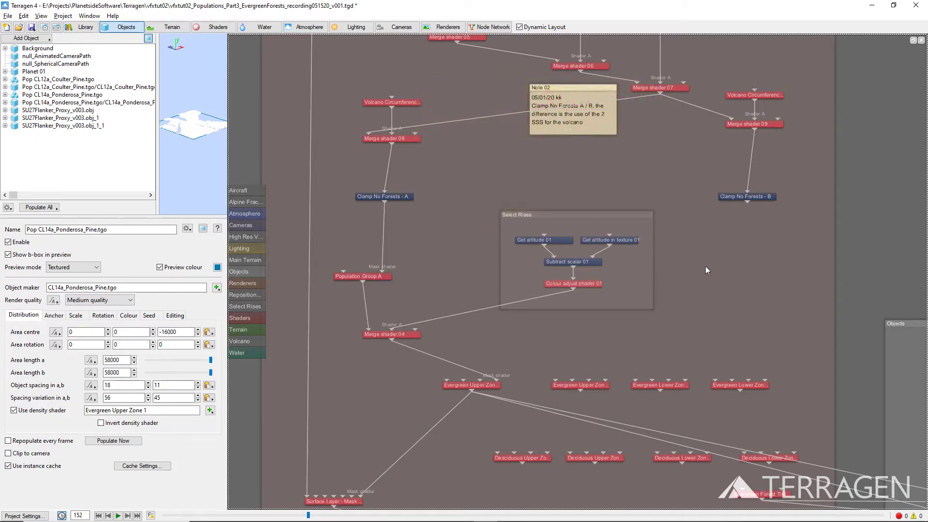
left_click_drag(604, 271, 756, 262)
double_click(756, 262)
Rename the copy to Population Group B and set high colour 0.0125 and low colour 1
double_click(434, 197)
type("B")
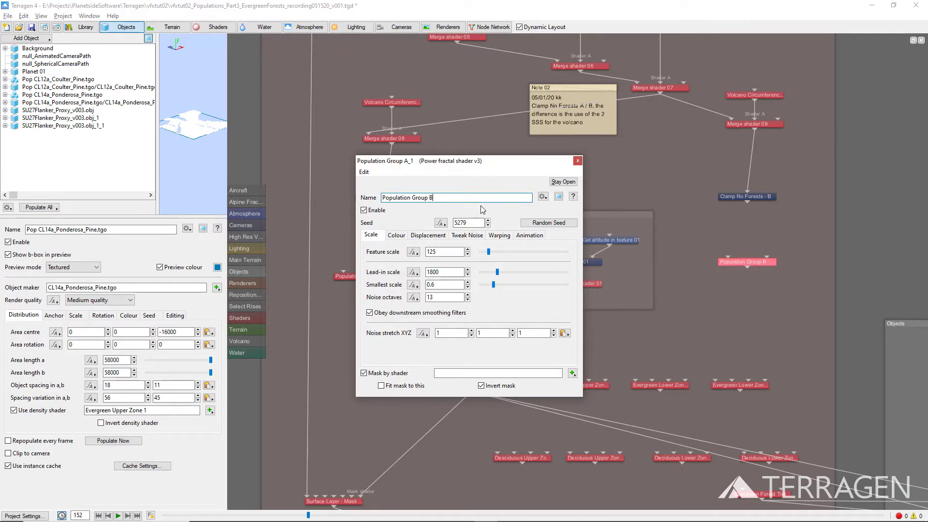
left_click(406, 236)
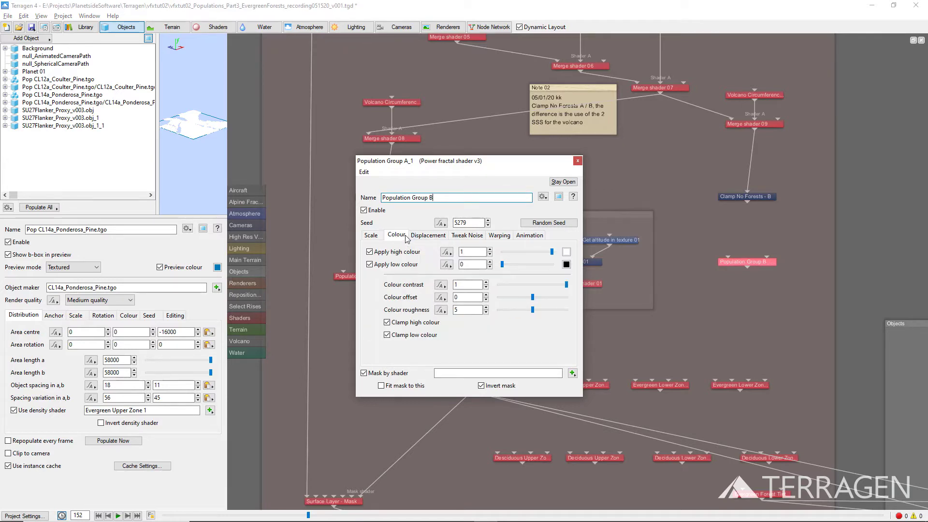
left_click_drag(552, 252, 503, 257)
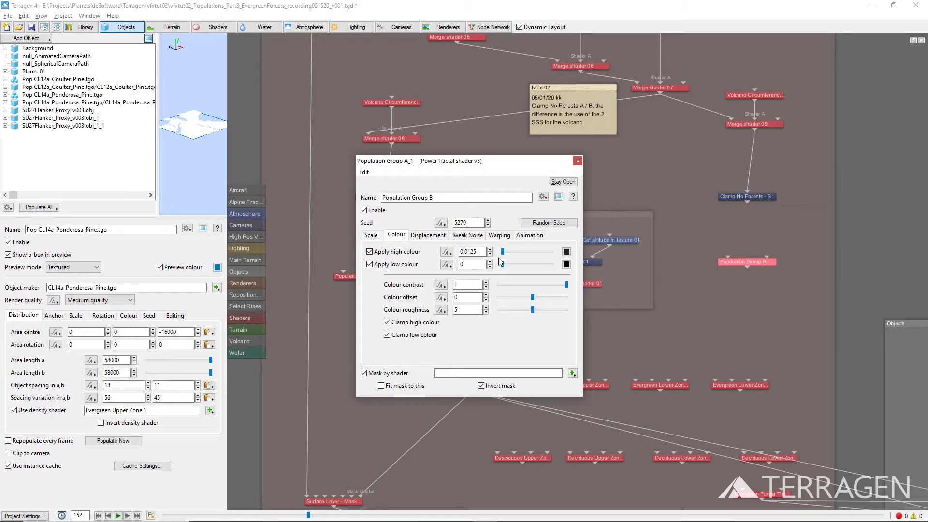
left_click_drag(503, 264, 559, 271)
Close the settings and wire Clamp No Forests - B into Population Group B's mask input
left_click(577, 161)
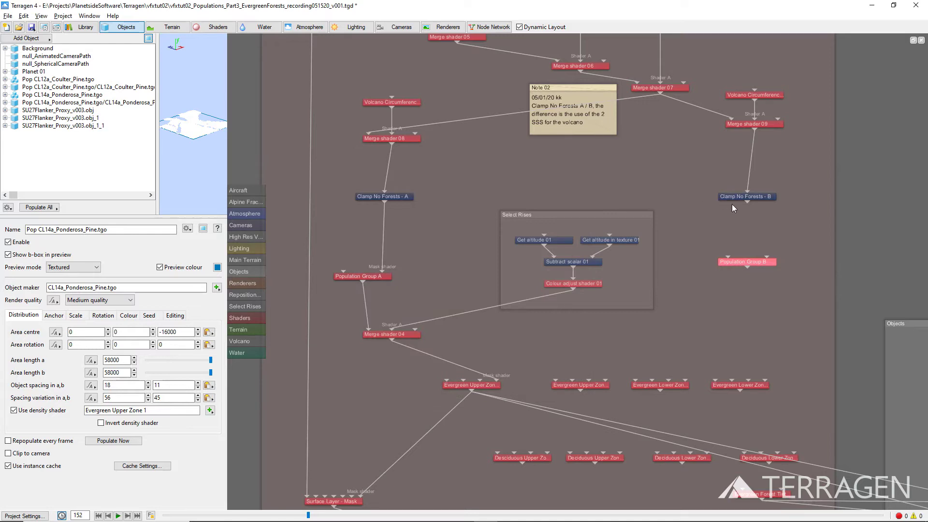
left_click_drag(747, 204, 770, 260)
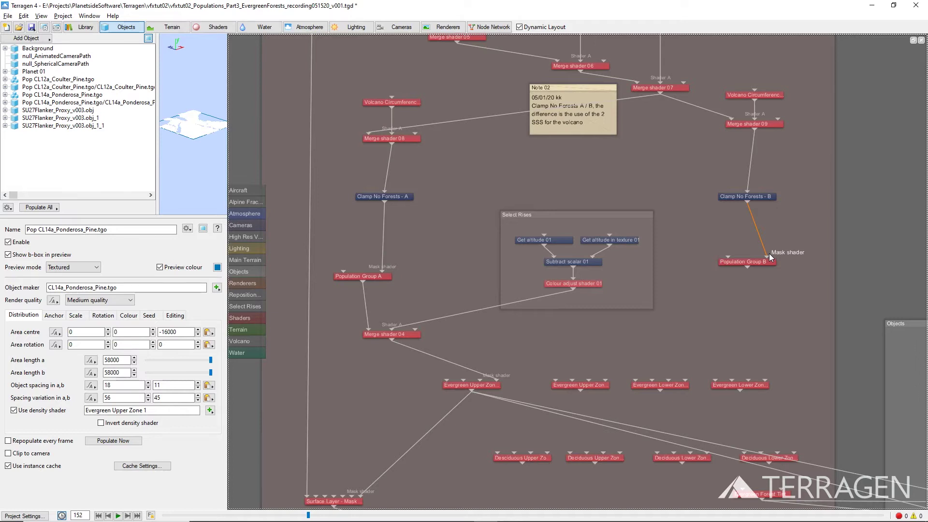
Add a Multiply scalar node below Population Group B
right_click(675, 287)
mouse_move(710, 399)
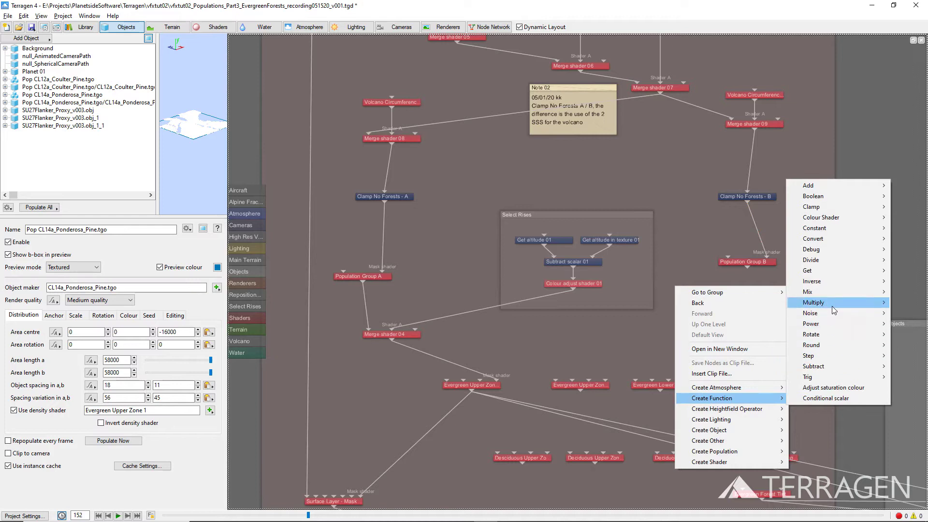
mouse_move(834, 309)
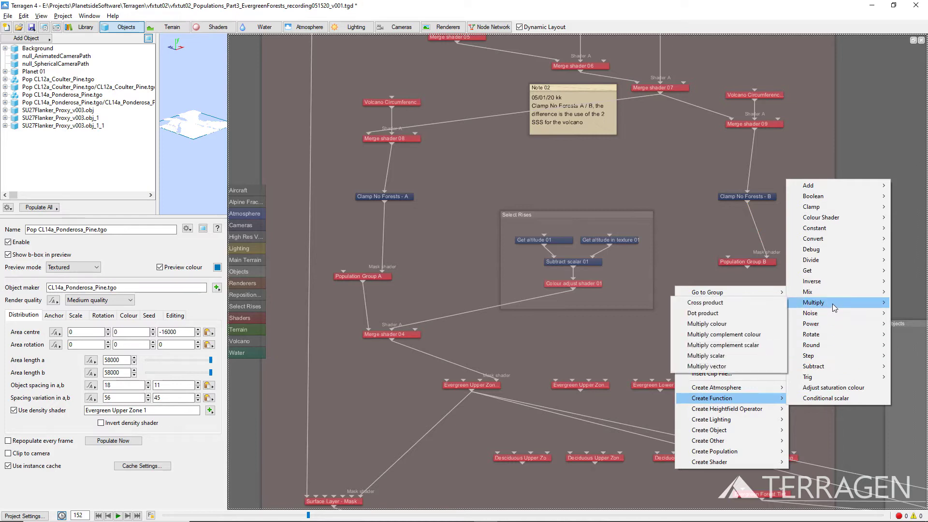
left_click(727, 357)
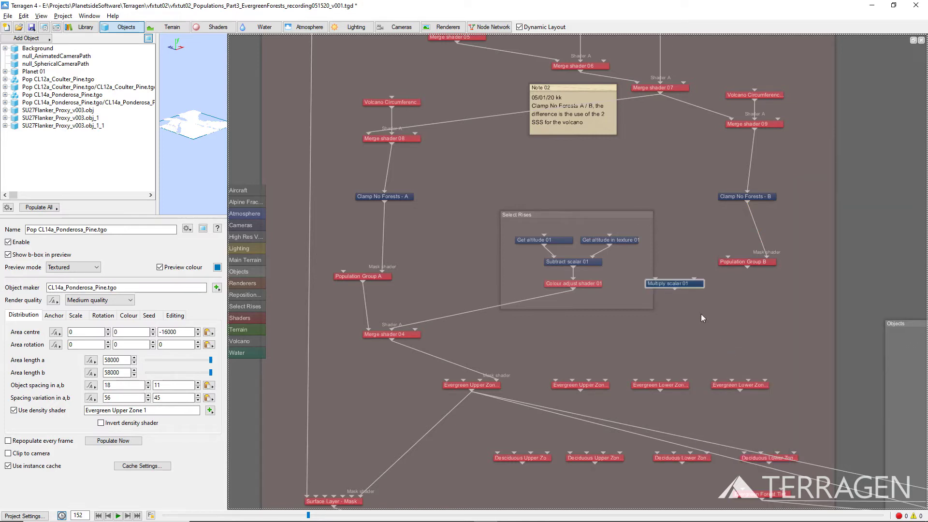
left_click_drag(681, 286, 730, 325)
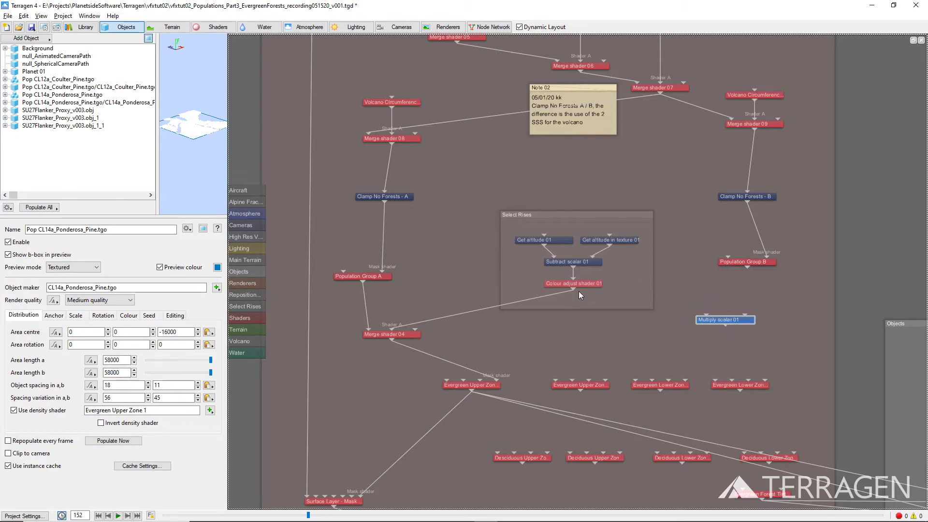
Feed Colour adjust shader 01 and Population Group B into the multiply, and use its output as the upper zone mask
left_click_drag(574, 289, 705, 318)
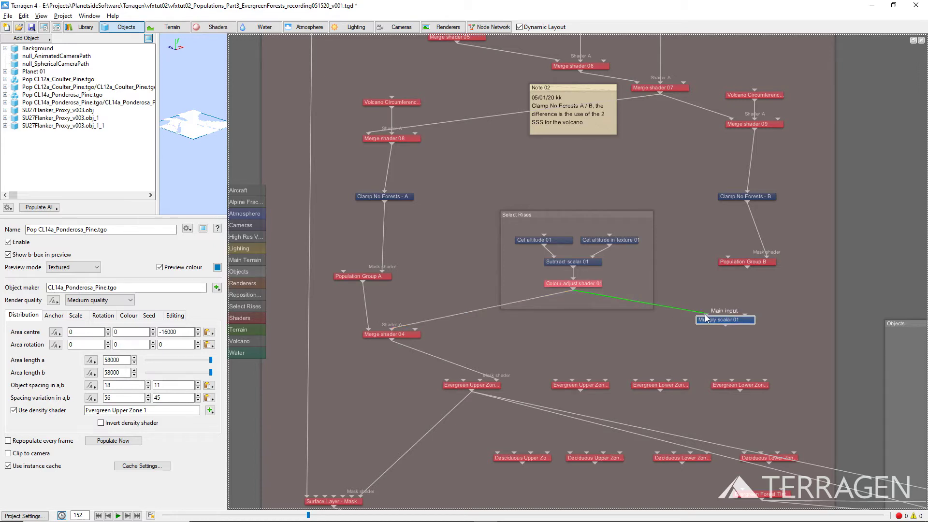
left_click_drag(706, 318, 708, 314)
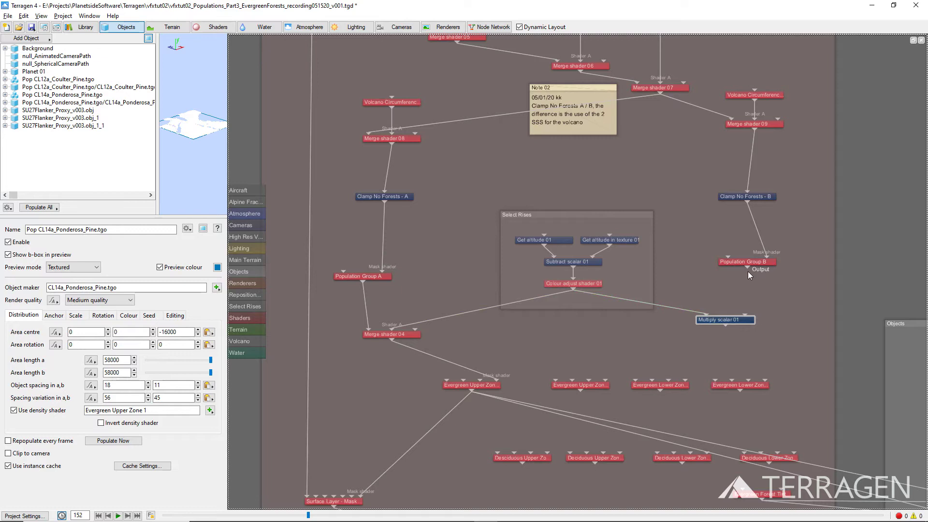
left_click_drag(746, 268, 743, 317)
left_click_drag(725, 326, 605, 377)
Restore the 3D preview and load the Colorado Blue Spruce object as a population
left_click(913, 40)
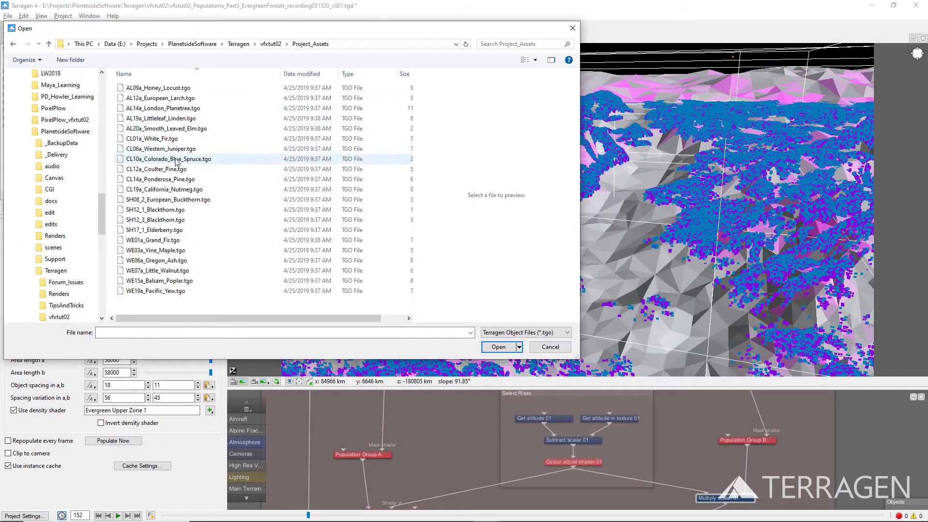
left_click(176, 160)
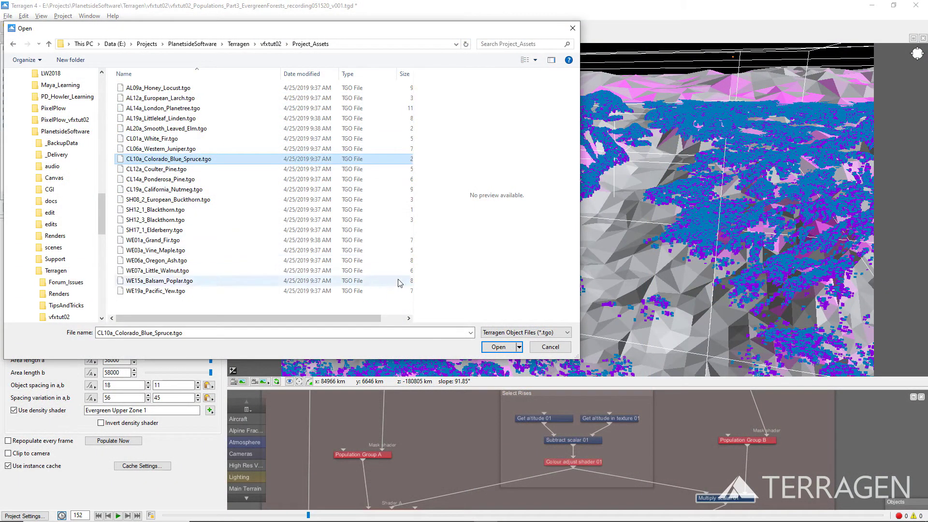
left_click(497, 348)
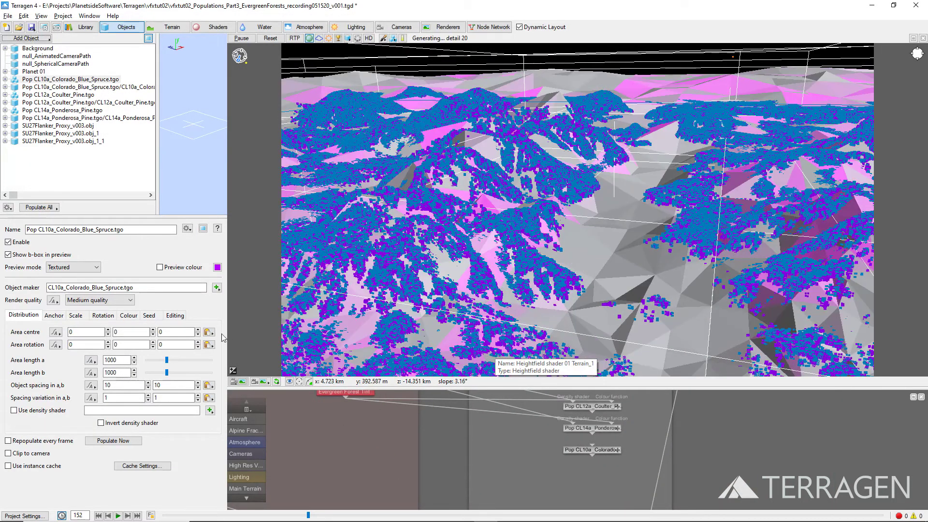
Set the spruce area centre z to -16000 and area lengths a and b to 58000
left_click(176, 332)
type("-16000")
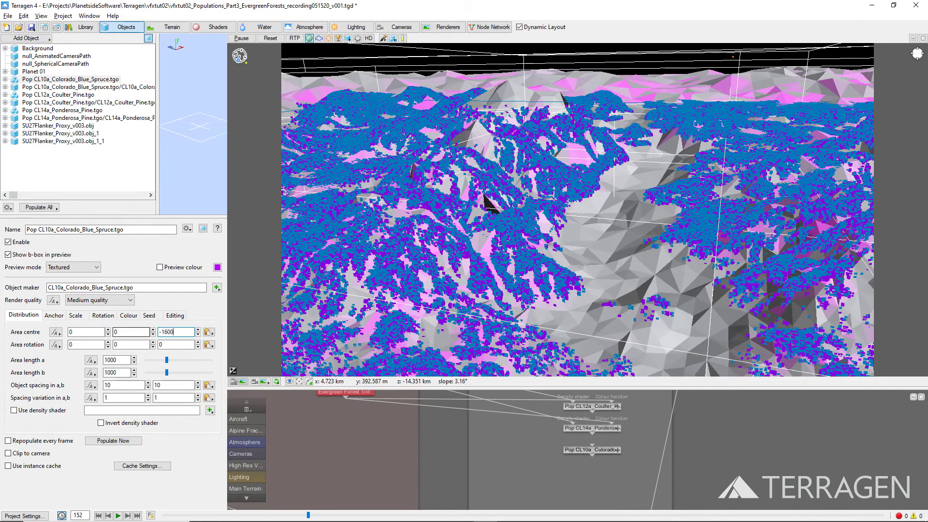
key("Return")
double_click(112, 359)
type("58000")
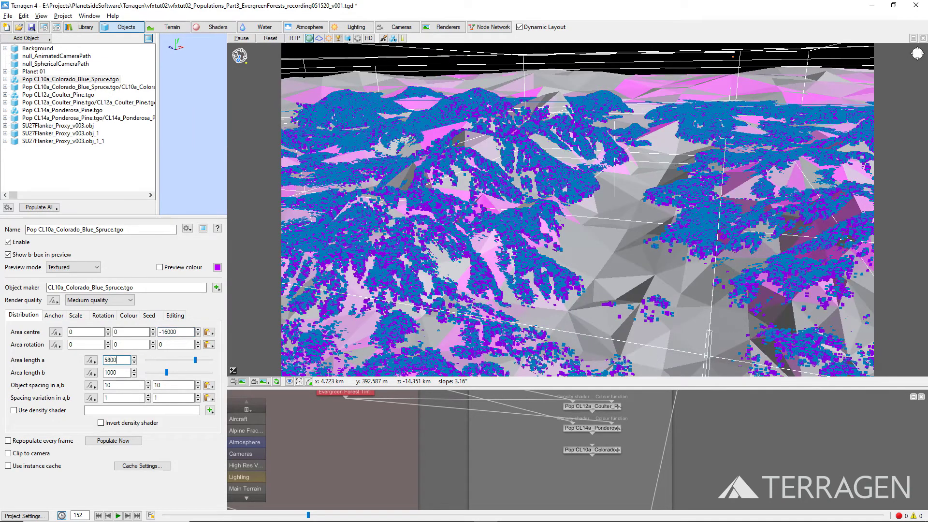
key("Return")
double_click(112, 373)
type("58000")
key("Return")
Set the spruce object spacing to 14/28 and spacing variation to 36/72
double_click(112, 384)
type("14")
key("Tab")
type("28")
key("Tab")
type("36")
key("Tab")
type("72")
key("Return")
Set the spruce scale range to .3–1.5
left_click(76, 315)
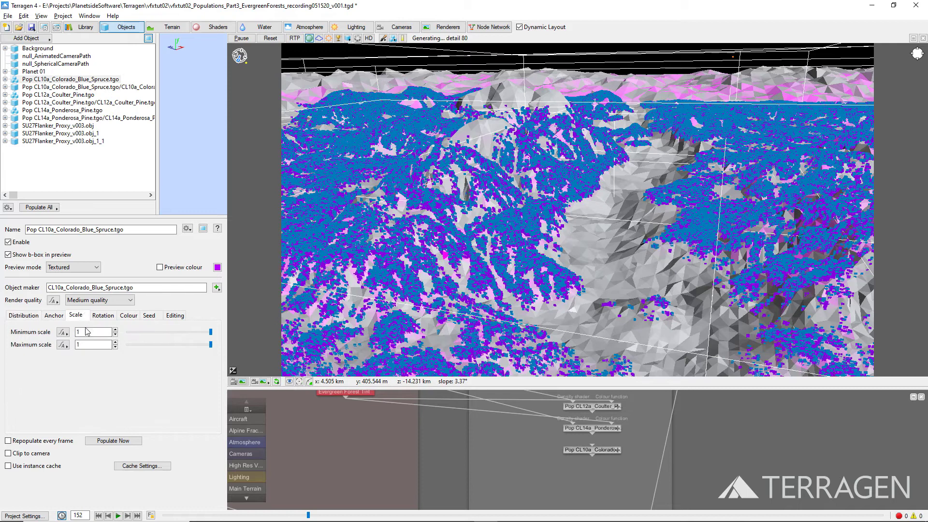
double_click(87, 332)
type(".3")
key("Return")
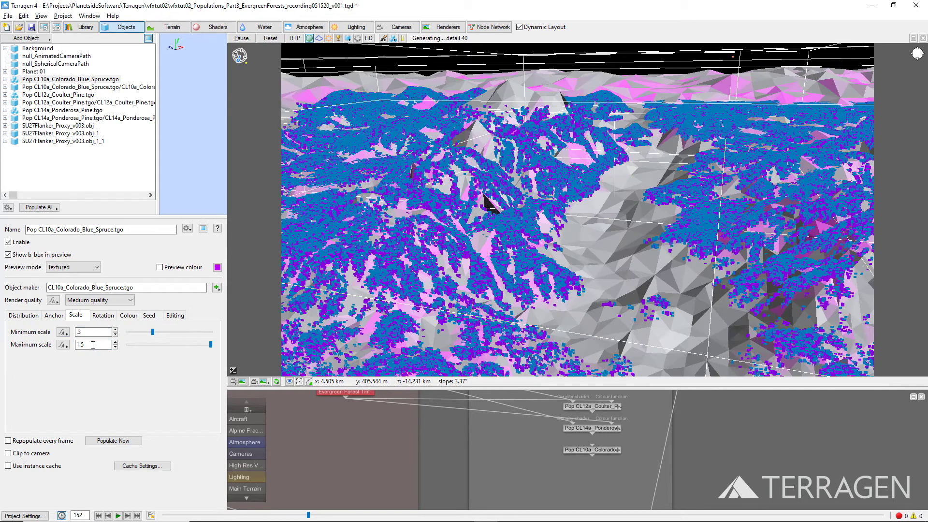
left_click(129, 315)
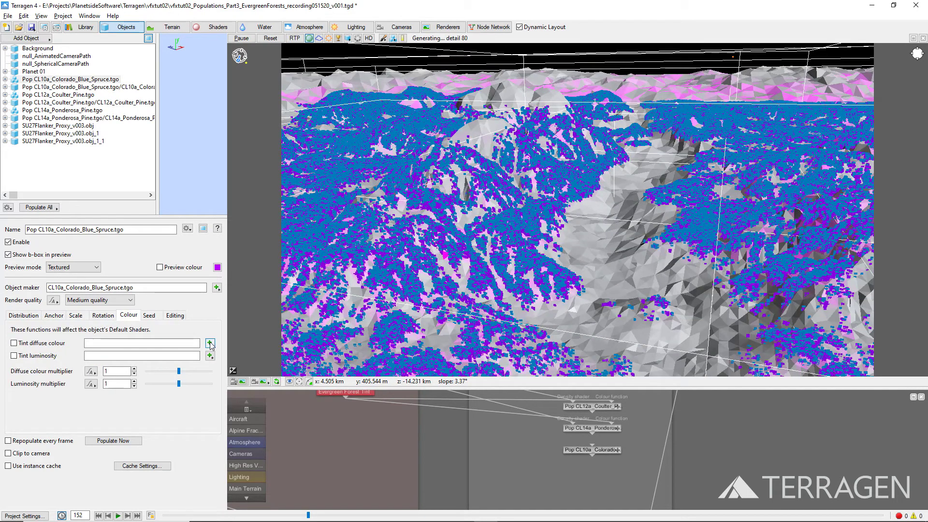
Assign Evergreen Forest Tint as the spruce's diffuse tint
left_click(210, 343)
mouse_move(251, 359)
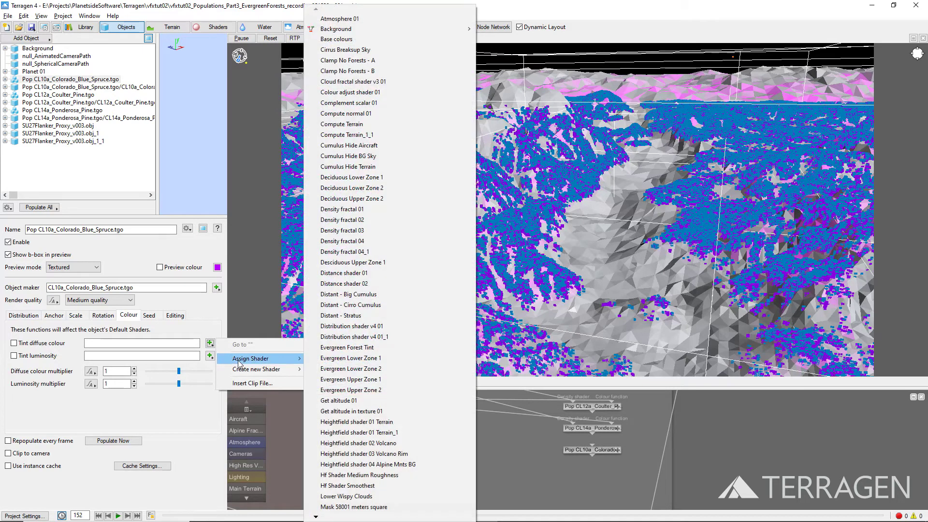
left_click(358, 348)
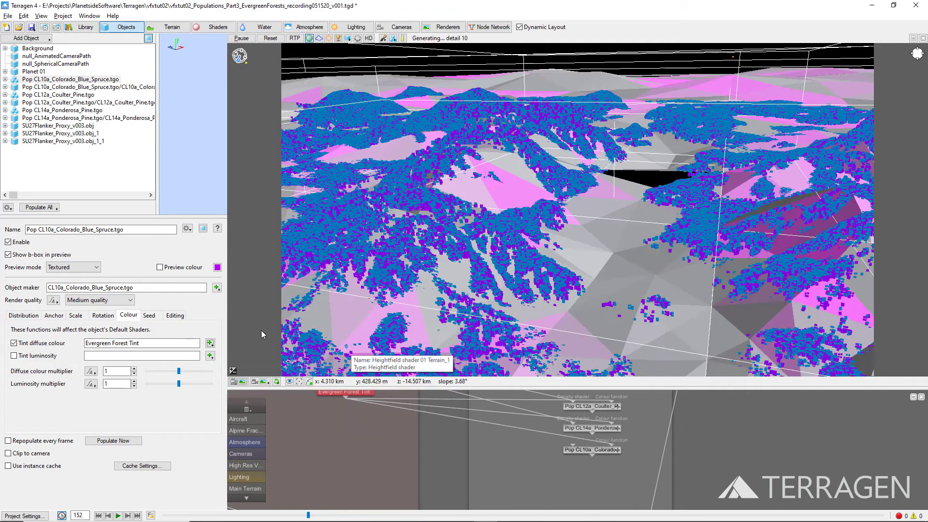
Mask the spruce density with Evergreen Upper Zone 2, enable preview colour, and repopulate
left_click(35, 318)
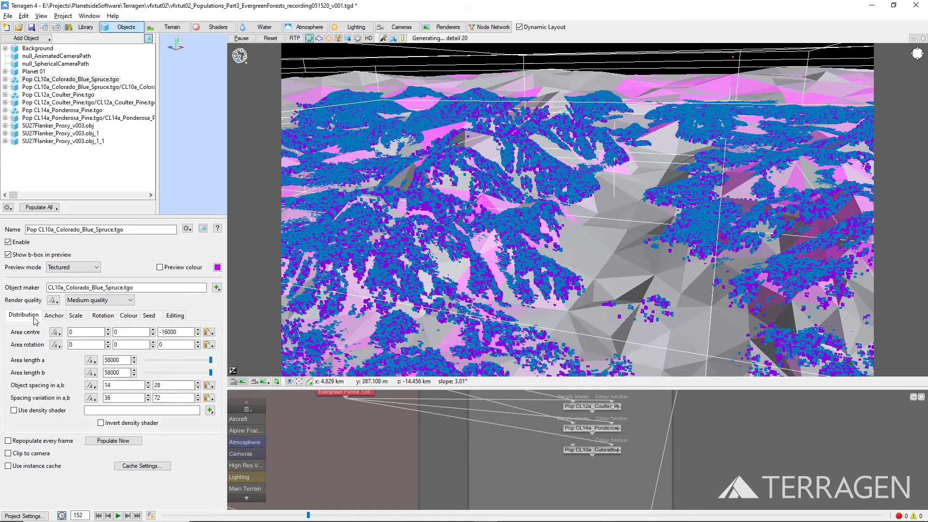
left_click(210, 411)
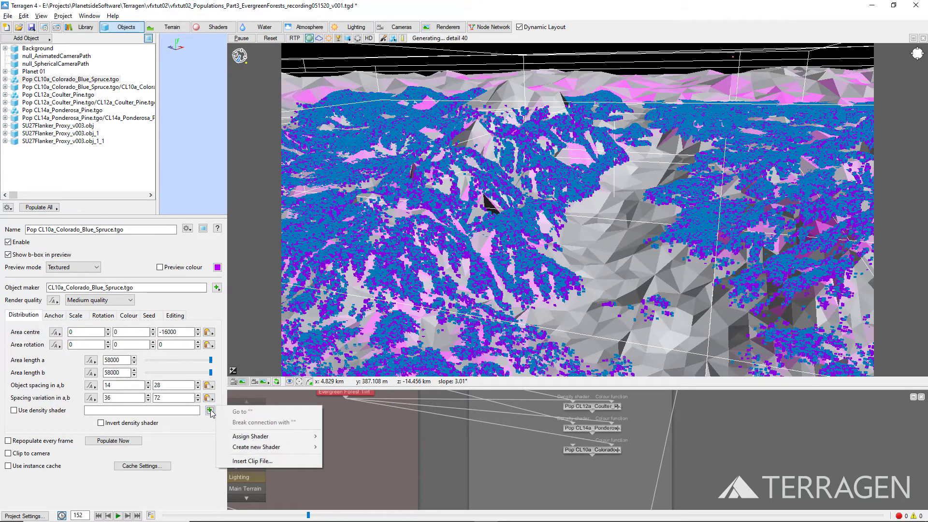
mouse_move(251, 438)
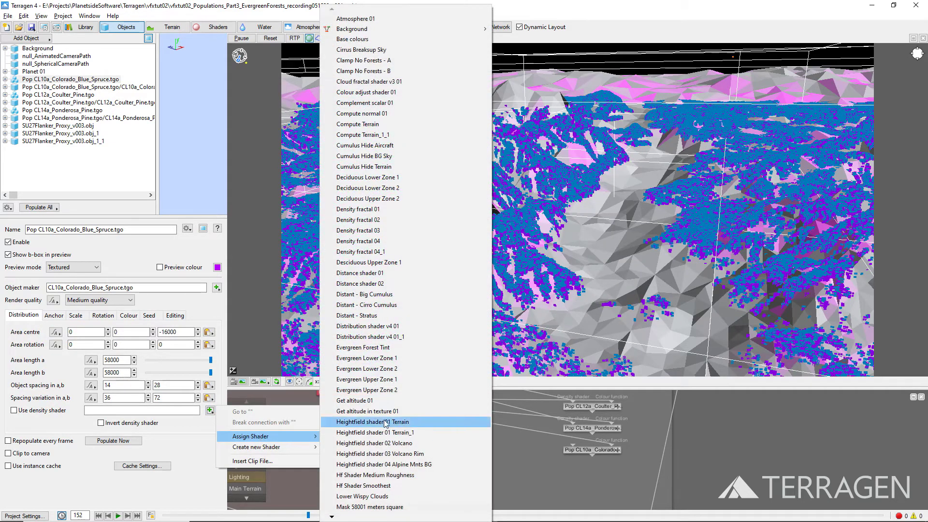
left_click(397, 390)
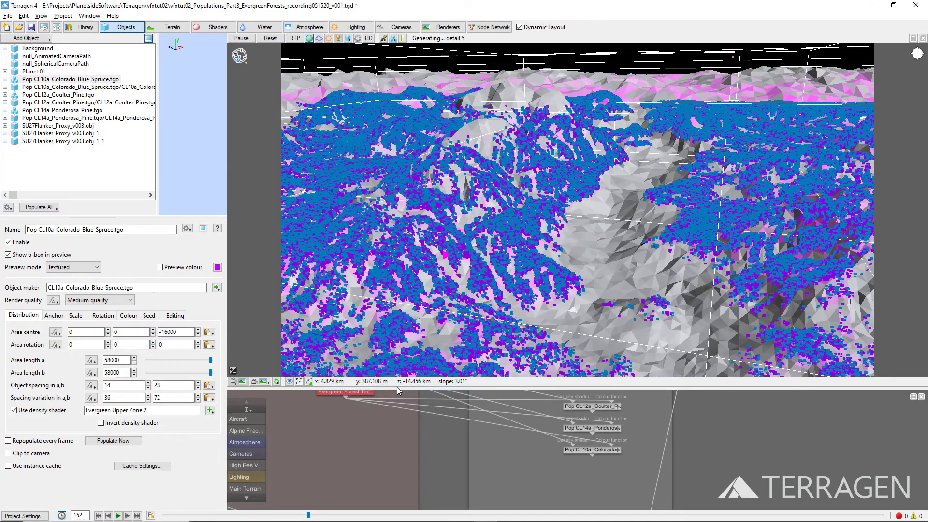
left_click(160, 267)
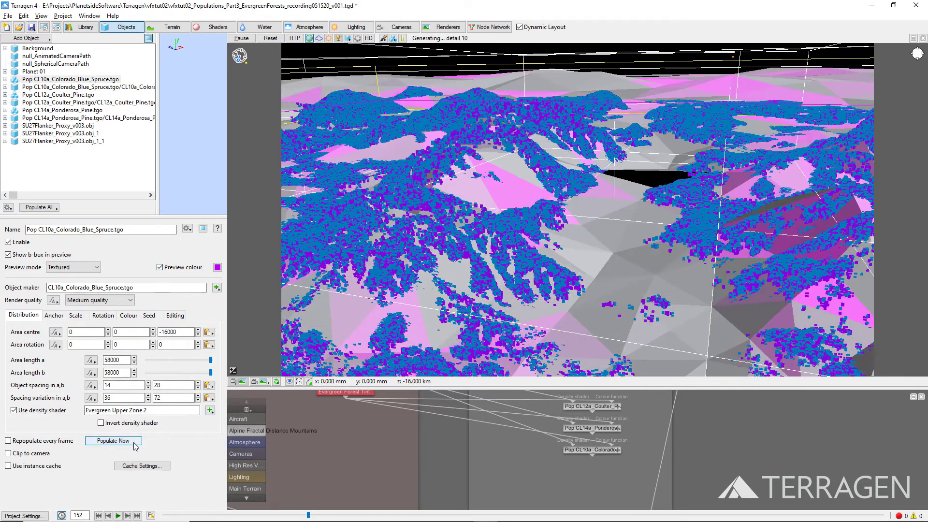
left_click(136, 444)
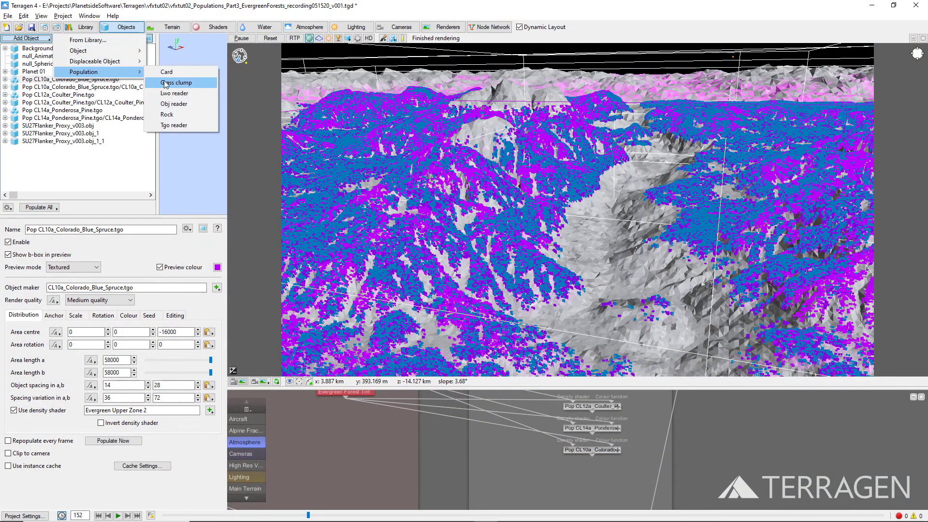
Create a population from the CL01a_White_Fir.tgo tree file
left_click(188, 130)
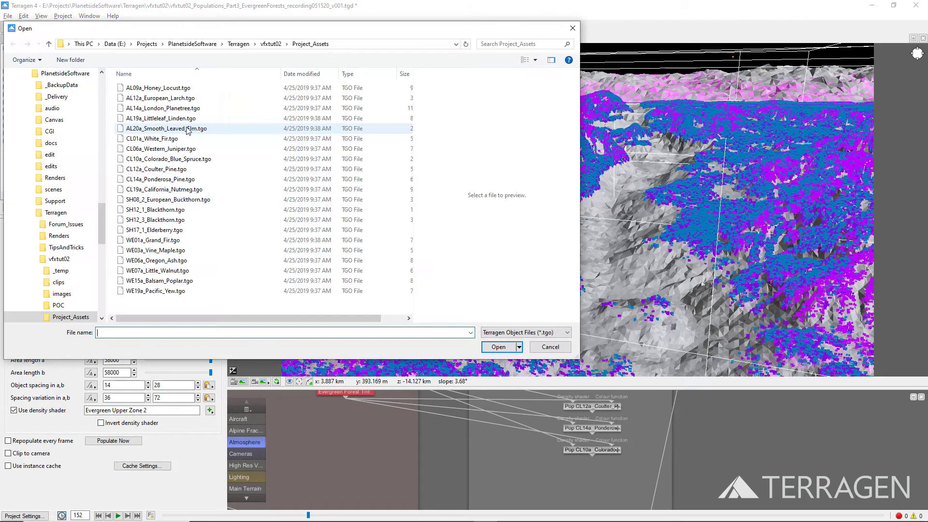
left_click(164, 139)
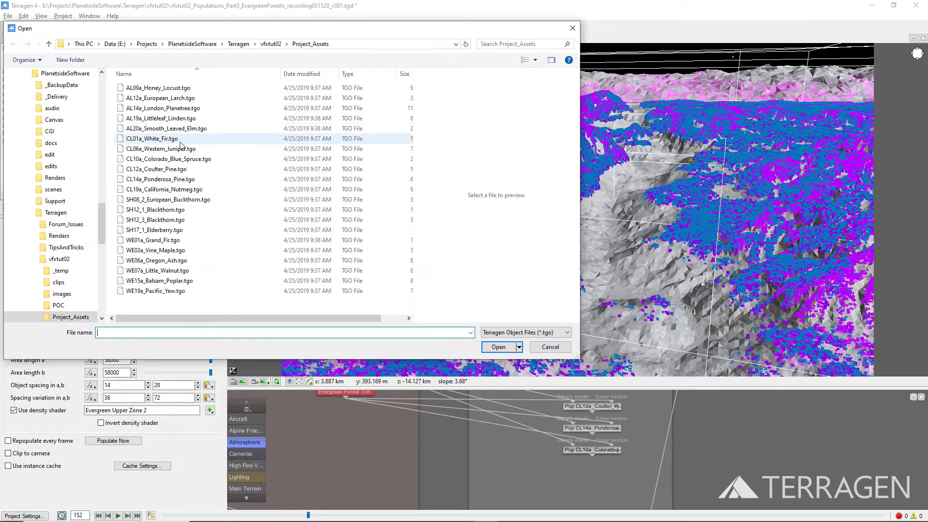
left_click(497, 346)
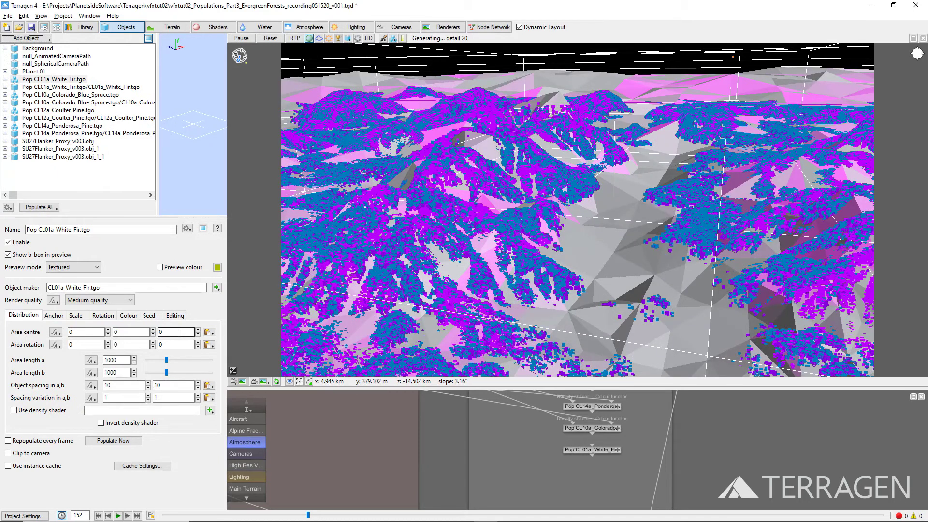
Set the White Fir area centre z to -16000 and area lengths a and b to 58000
double_click(180, 333)
type("-16000")
key("Return")
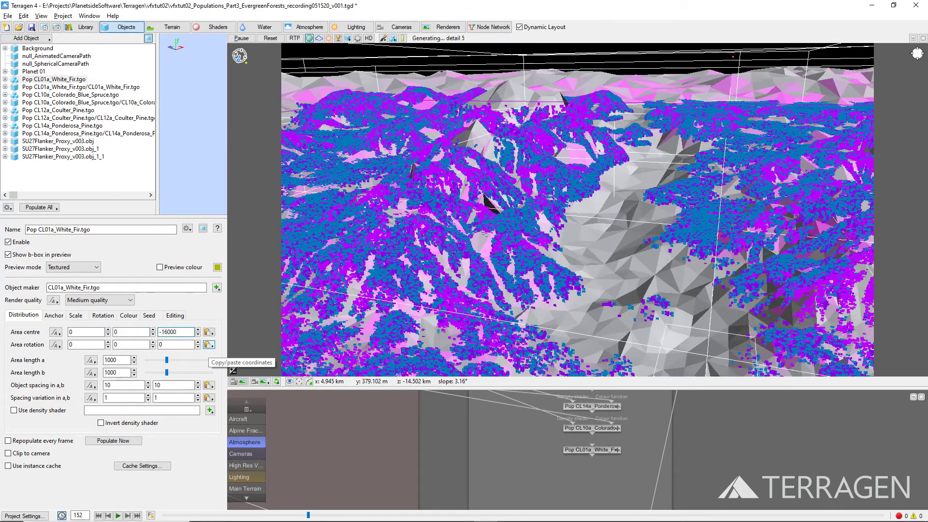
double_click(116, 360)
type("58000")
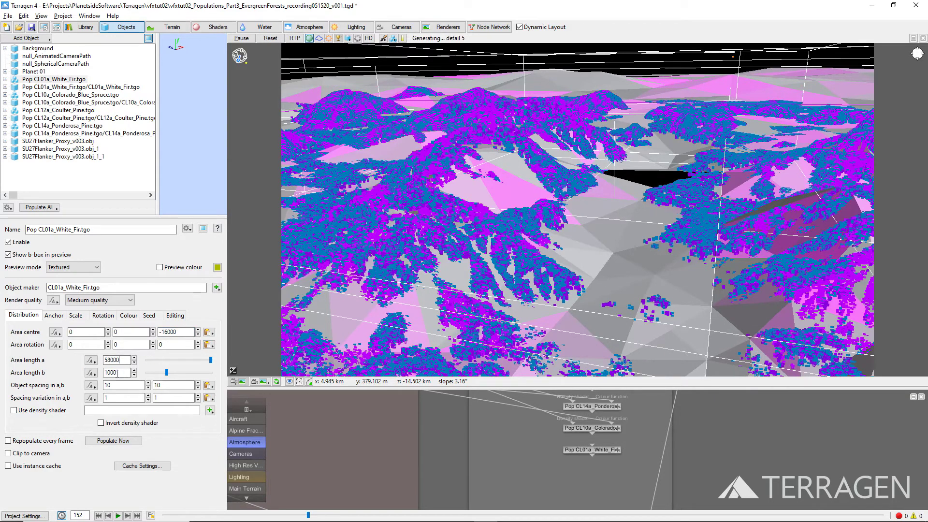
double_click(118, 374)
type("58000")
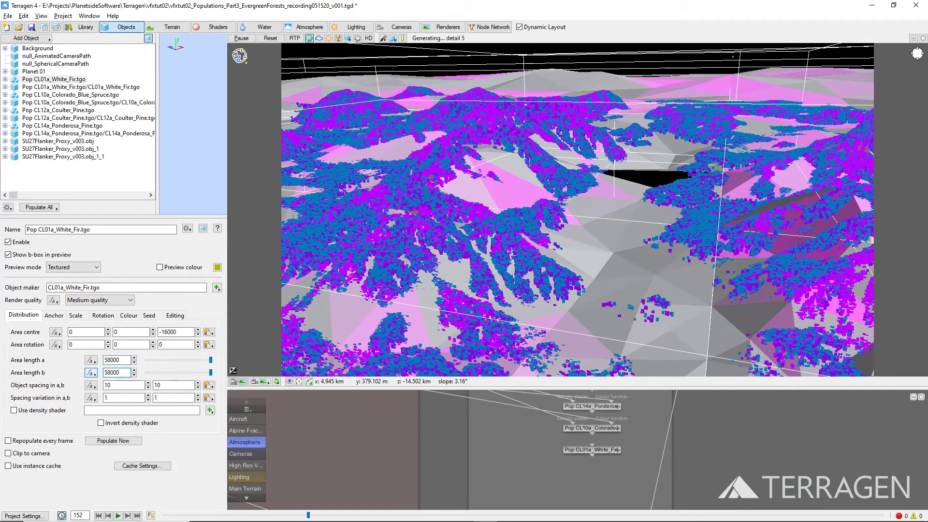
key("Tab")
Set the White Fir spacing to 22/11 and spacing variation to 72/36
type("22")
key("Tab")
type("11")
key("Tab")
type("72")
key("Tab")
type("36")
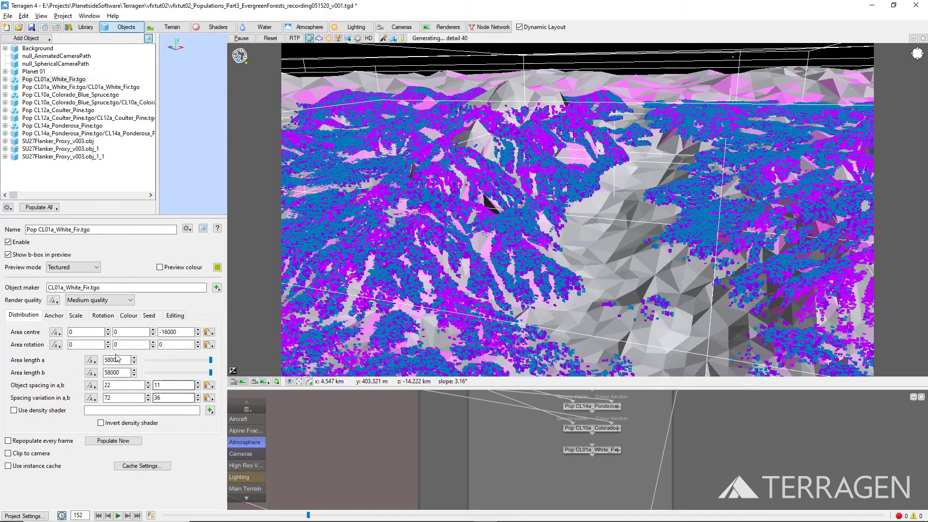
Set the White Fir minimum scale to .33
left_click(75, 315)
double_click(90, 331)
type(".33")
key("Return")
left_click(91, 344)
Commit the White Fir maximum scale of 1.5 and assign Evergreen Forest Tint as its diffuse tint
key("Return")
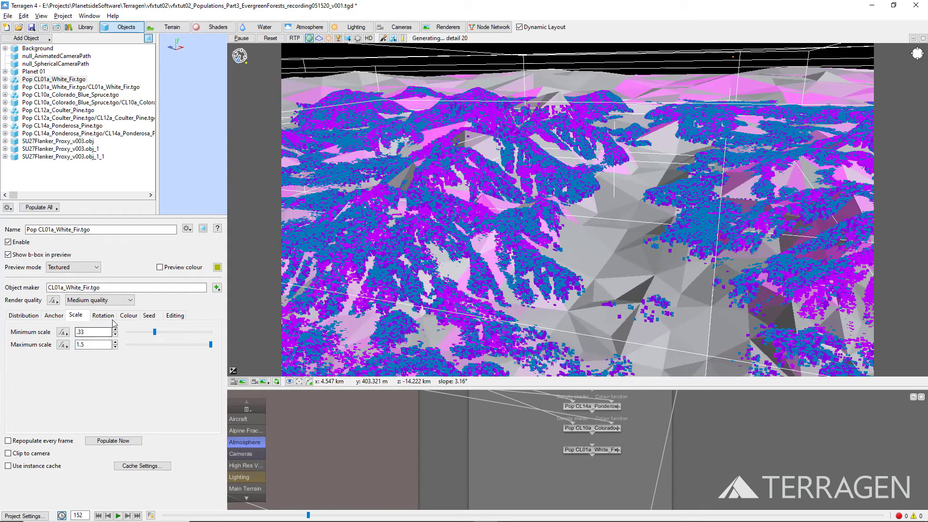
left_click(129, 315)
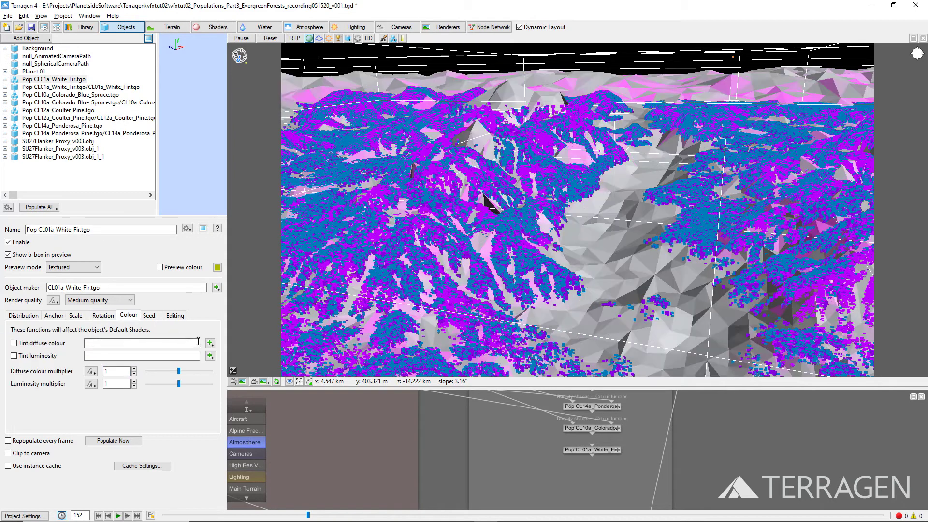
left_click(210, 343)
mouse_move(233, 358)
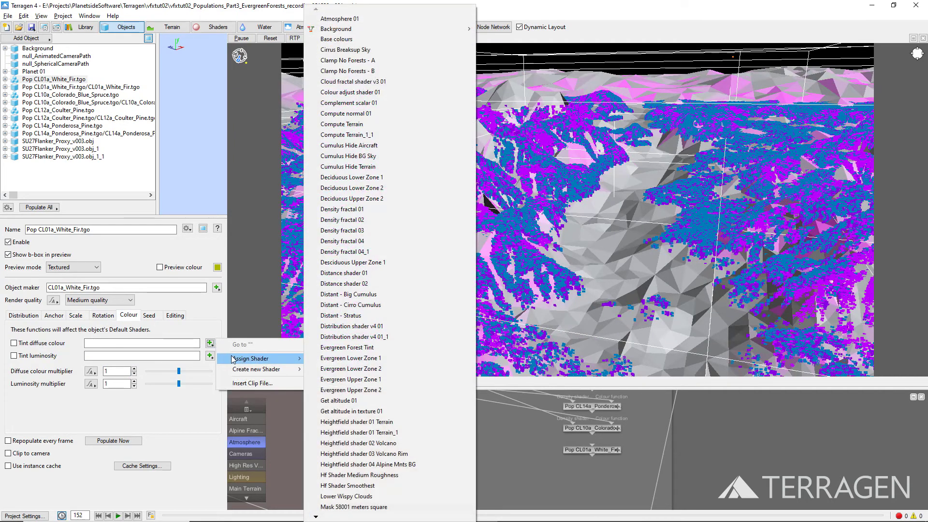
left_click(355, 348)
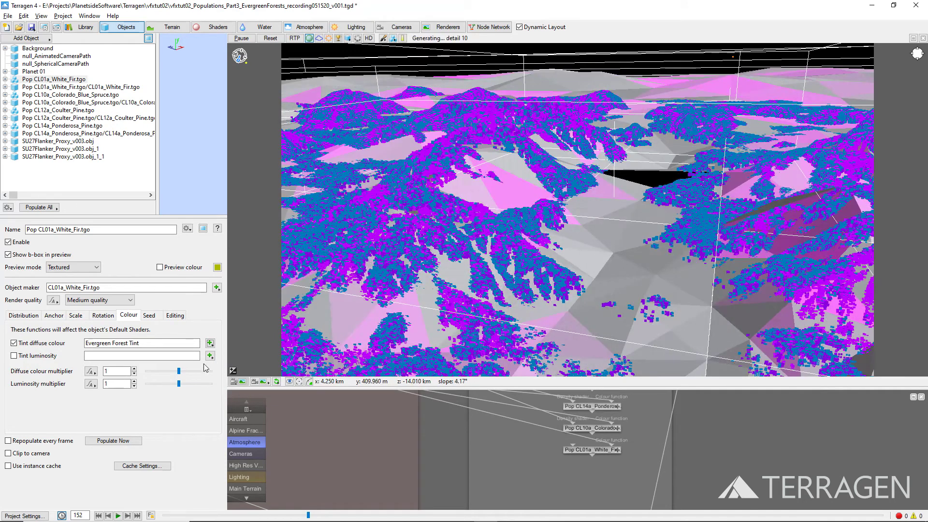
Mask the White Fir density with Evergreen Upper Zone 2, enable preview colour, and repopulate
left_click(23, 315)
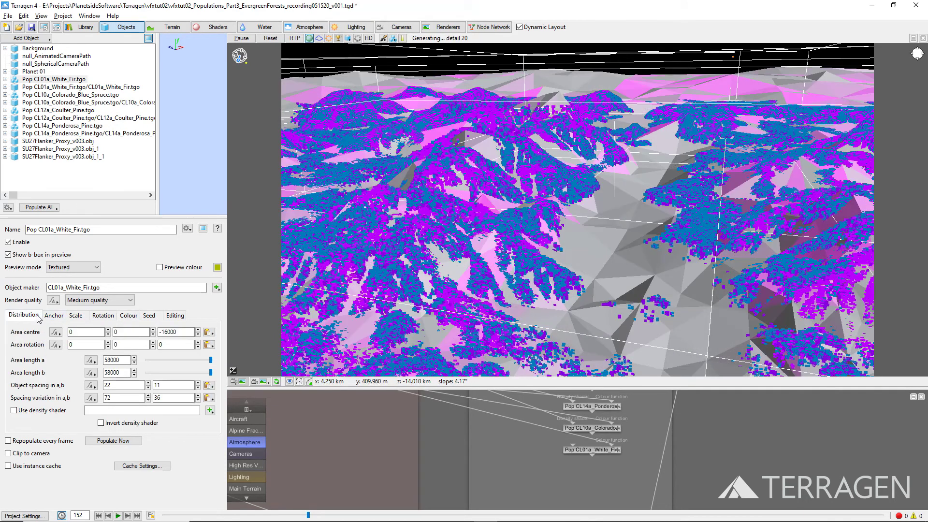
left_click(209, 410)
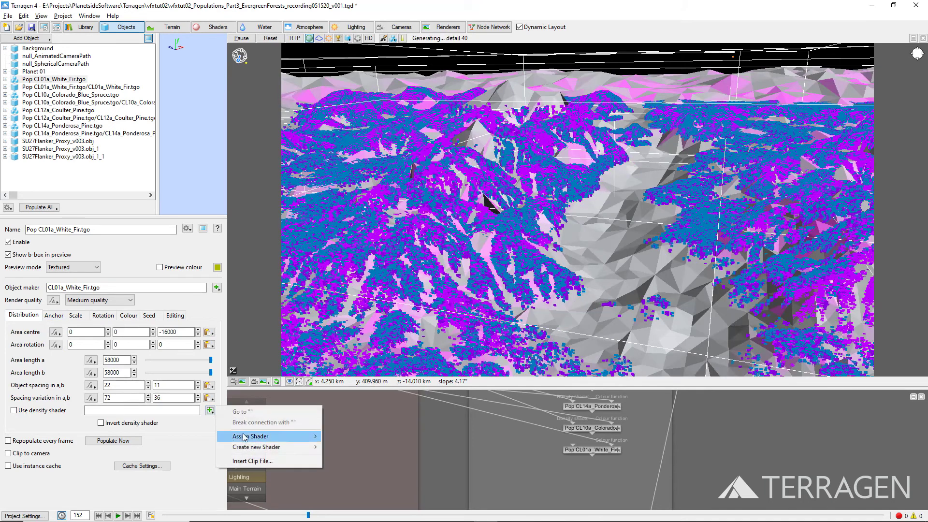
mouse_move(244, 436)
left_click(368, 390)
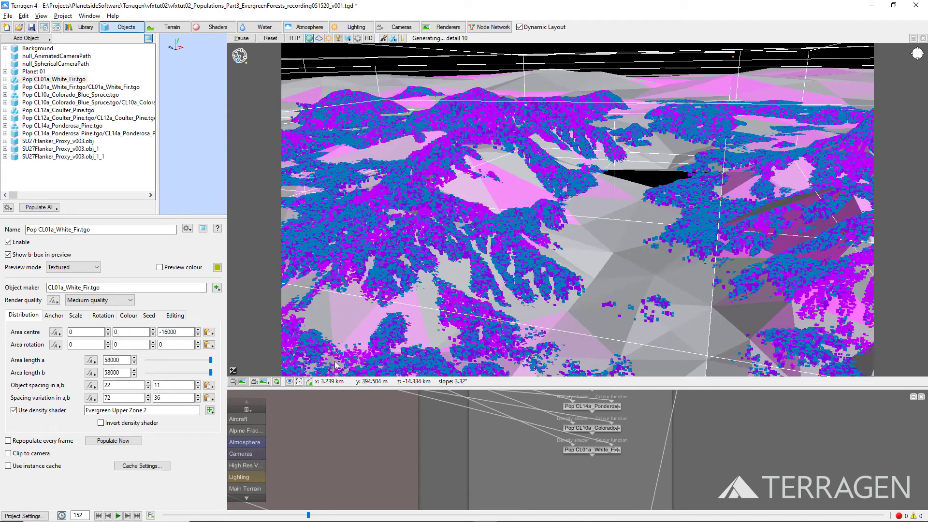
left_click(160, 268)
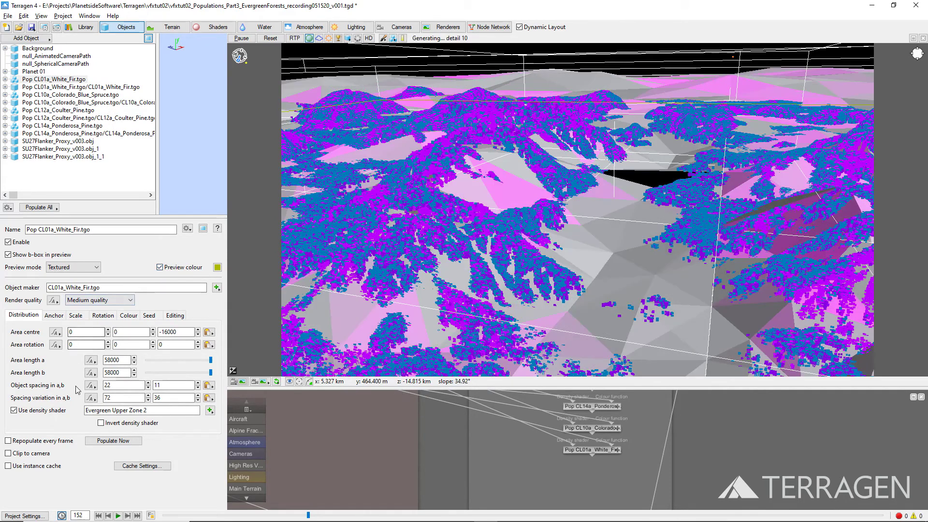
left_click(103, 445)
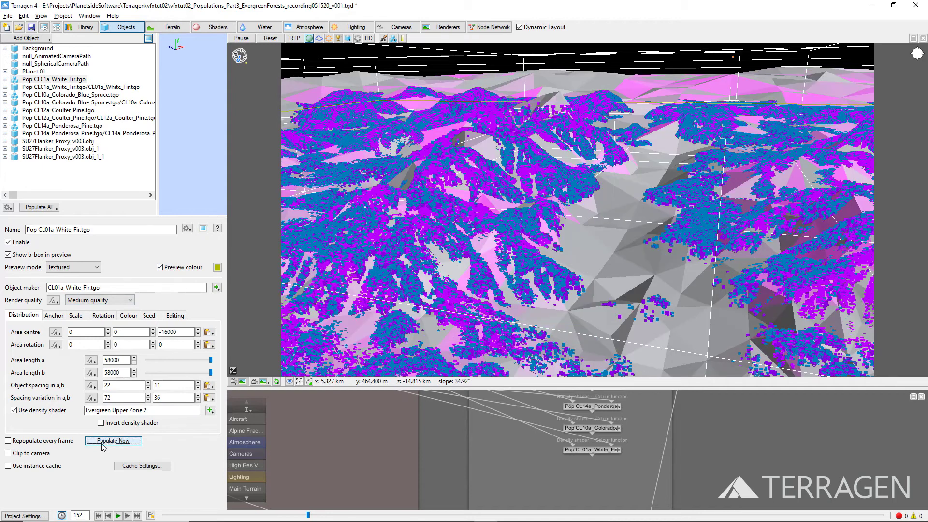